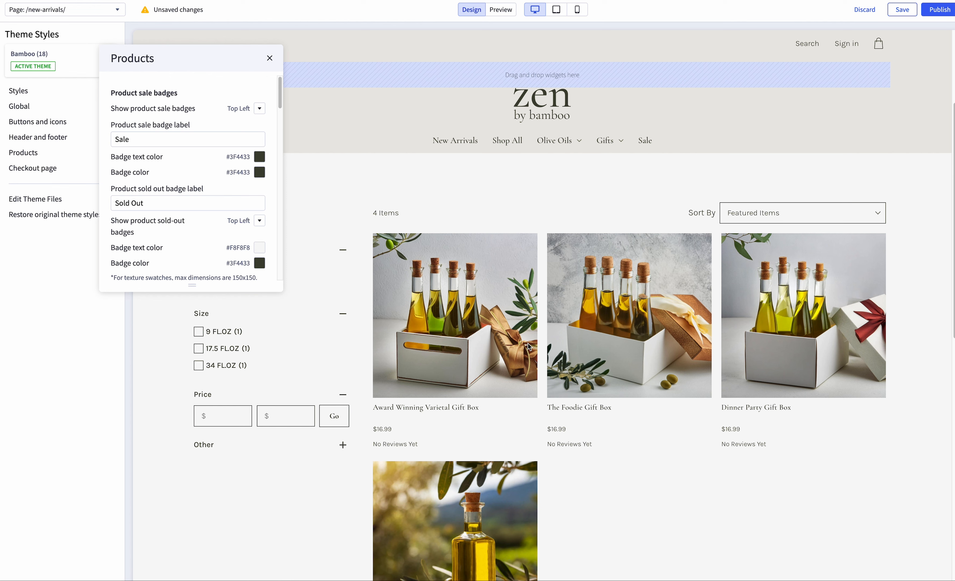
# Review the position options offered for showing product sale badges.
pyautogui.scroll(-1, 509, 340)
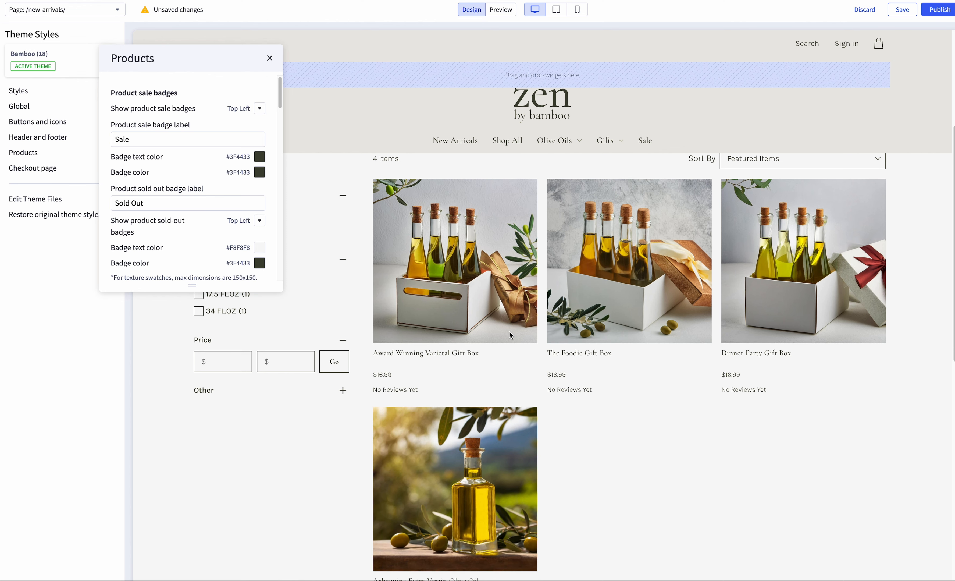
pyautogui.scroll(1, 495, 299)
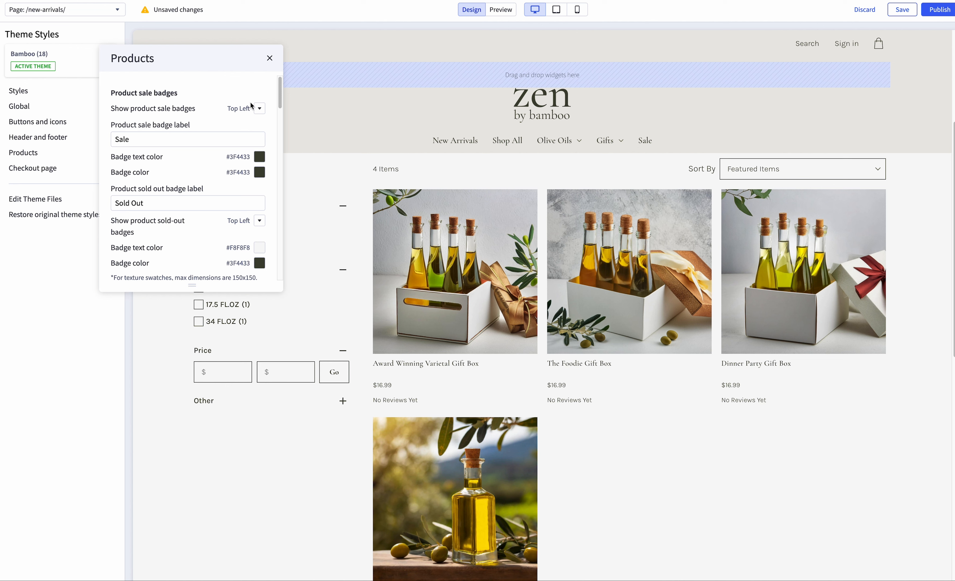
pyautogui.click(260, 109)
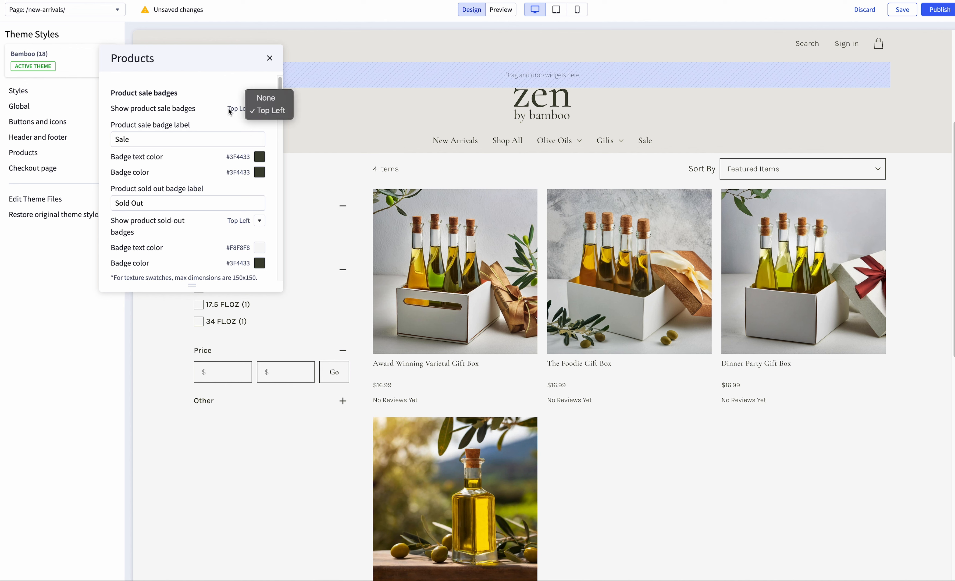
pyautogui.click(229, 108)
pyautogui.click(194, 135)
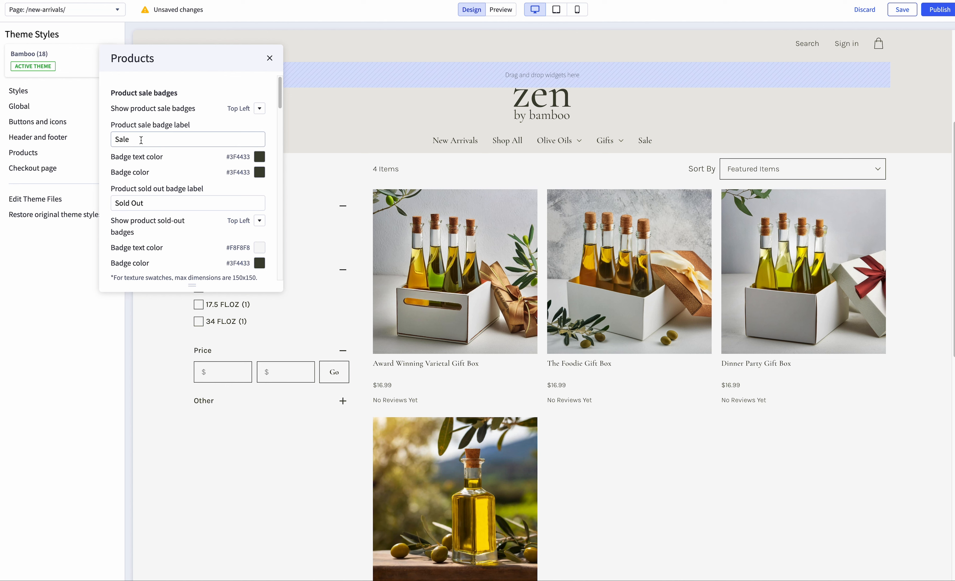
# Inspect the product sale badge label and the color choices for its badge text and badge background.
pyautogui.moveTo(141, 140); pyautogui.dragTo(112, 142)
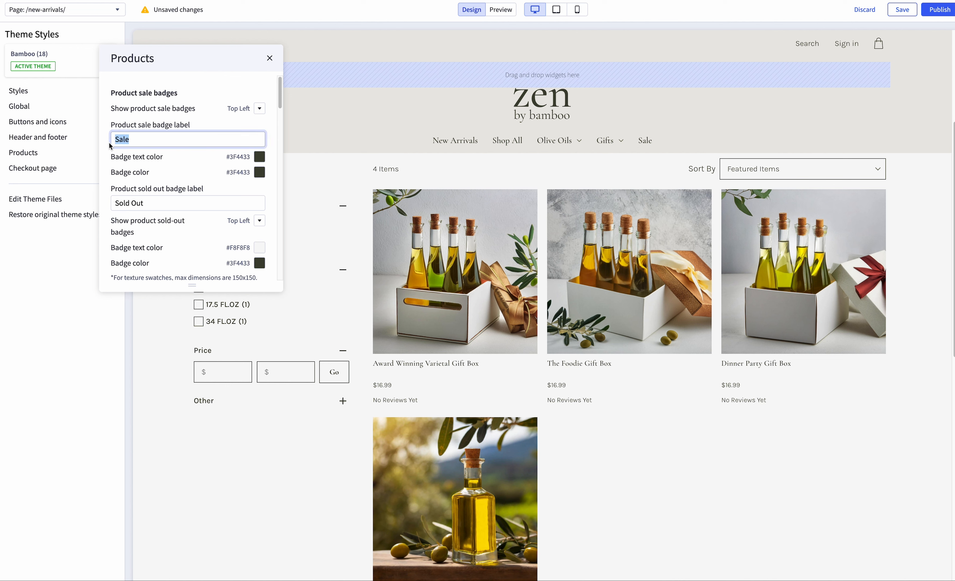
pyautogui.click(153, 163)
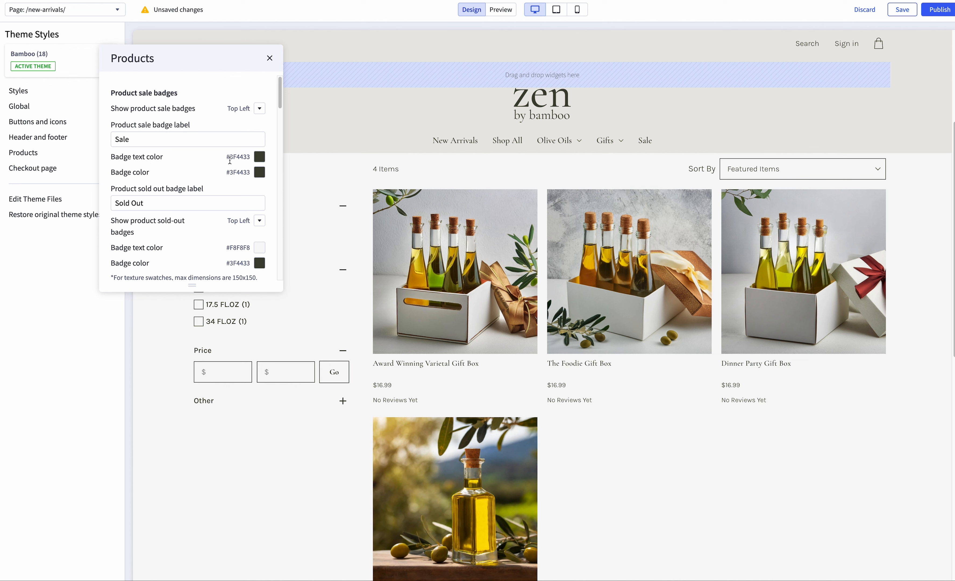
pyautogui.click(261, 160)
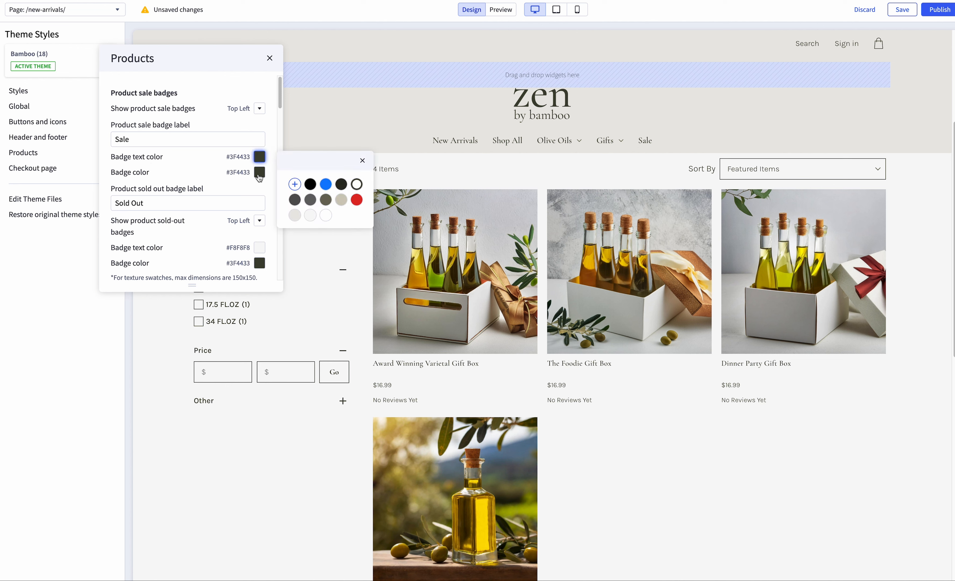
pyautogui.click(259, 173)
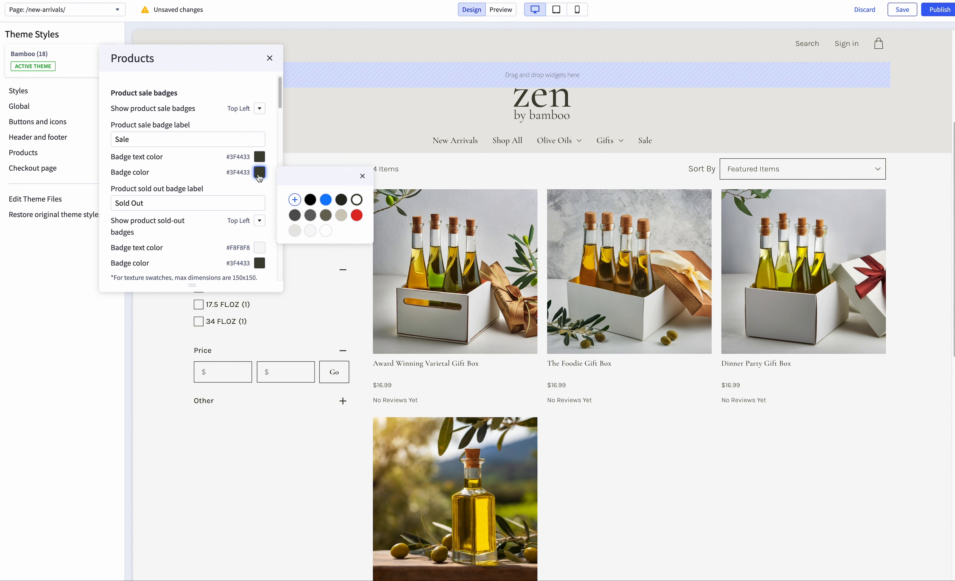
# Review the sold-out badge label, position and color settings, along with the product card quickview option.
pyautogui.click(186, 190)
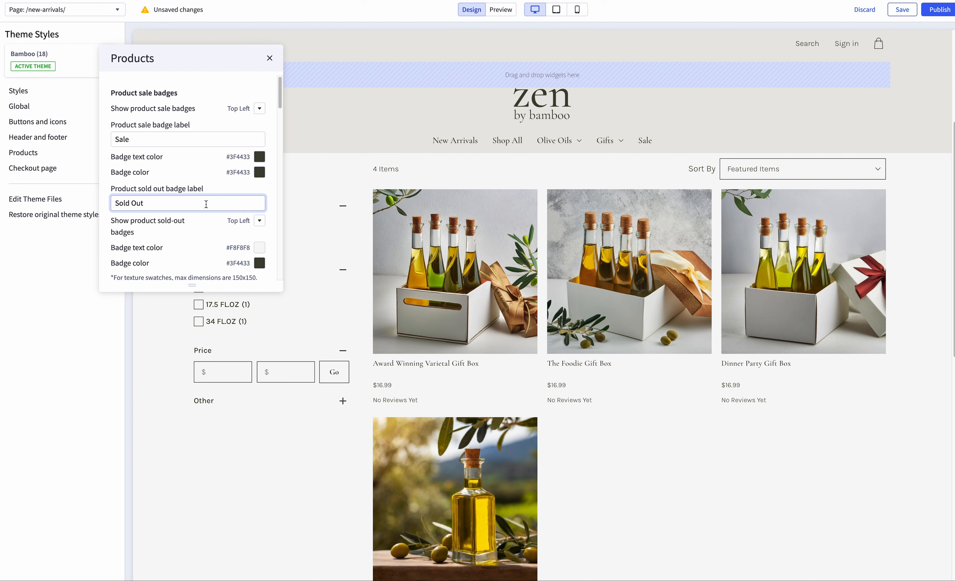
pyautogui.scroll(-1, 193, 207)
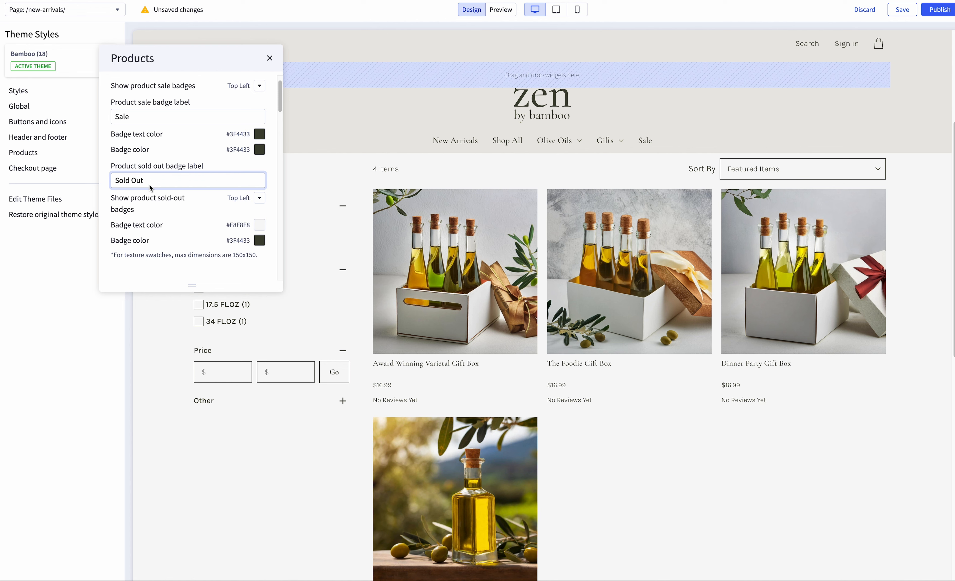
pyautogui.scroll(-1, 179, 166)
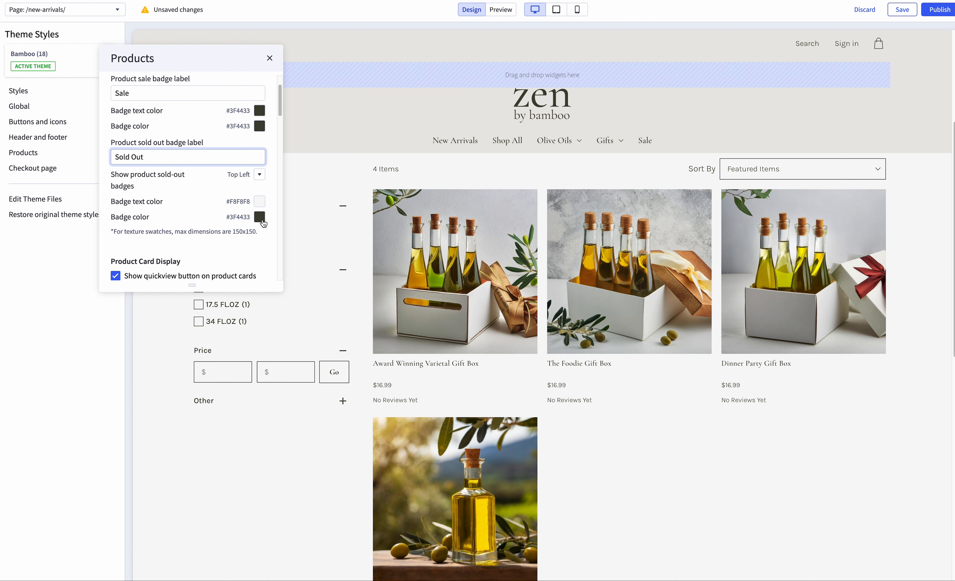
pyautogui.scroll(-3, 261, 219)
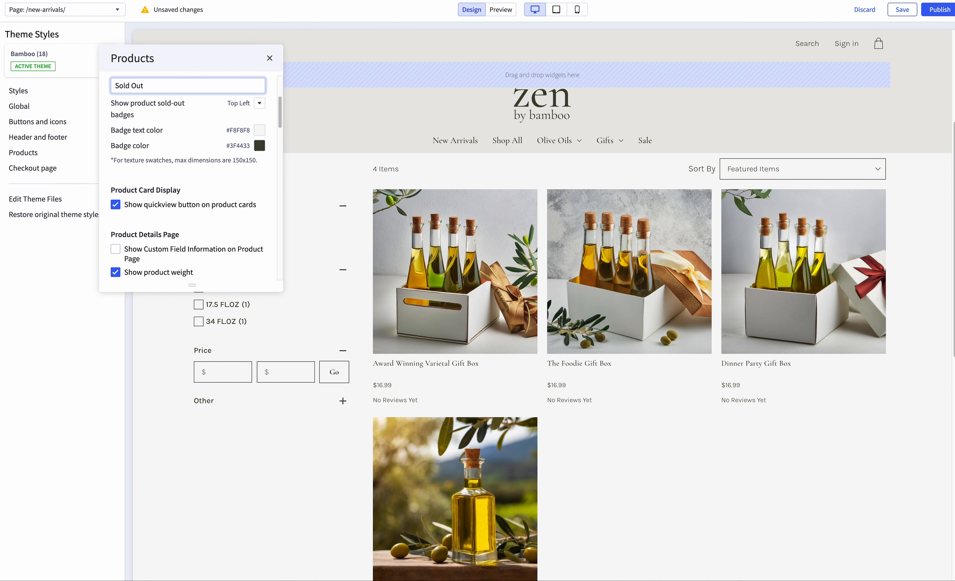
# Preview the quick view of the Award Winning Varietal Gift Box in the storefront, close it and return to design mode.
pyautogui.click(503, 10)
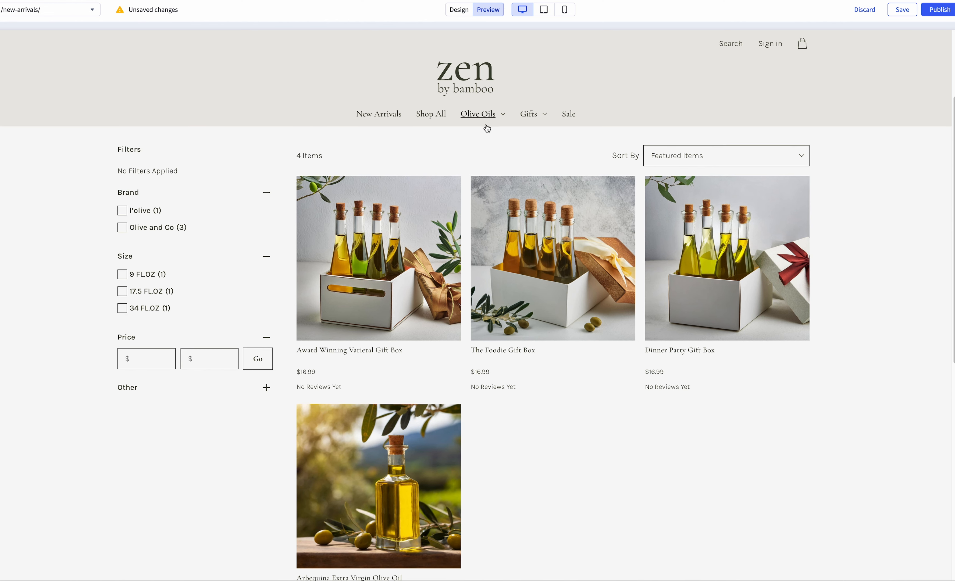
pyautogui.moveTo(385, 218)
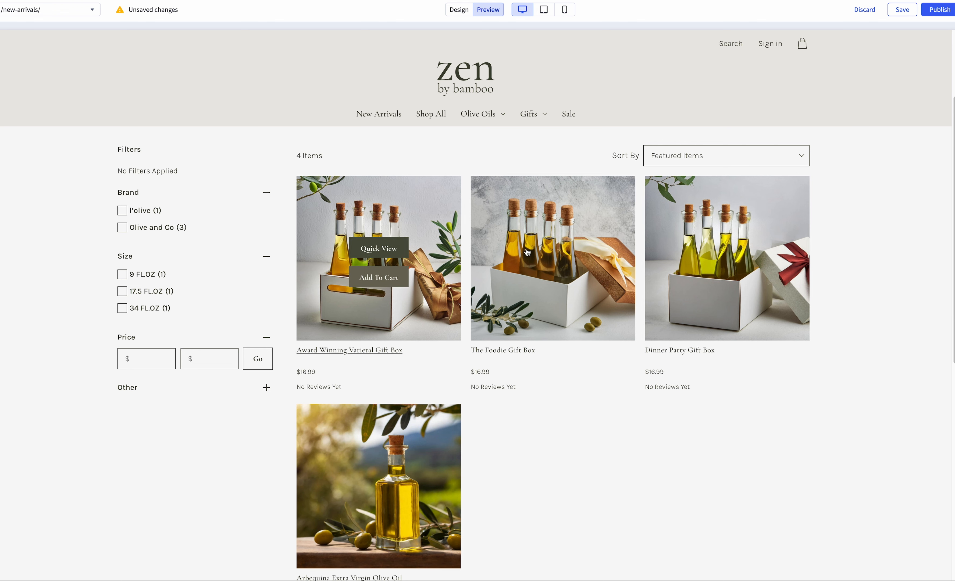
pyautogui.moveTo(547, 253)
pyautogui.moveTo(381, 256)
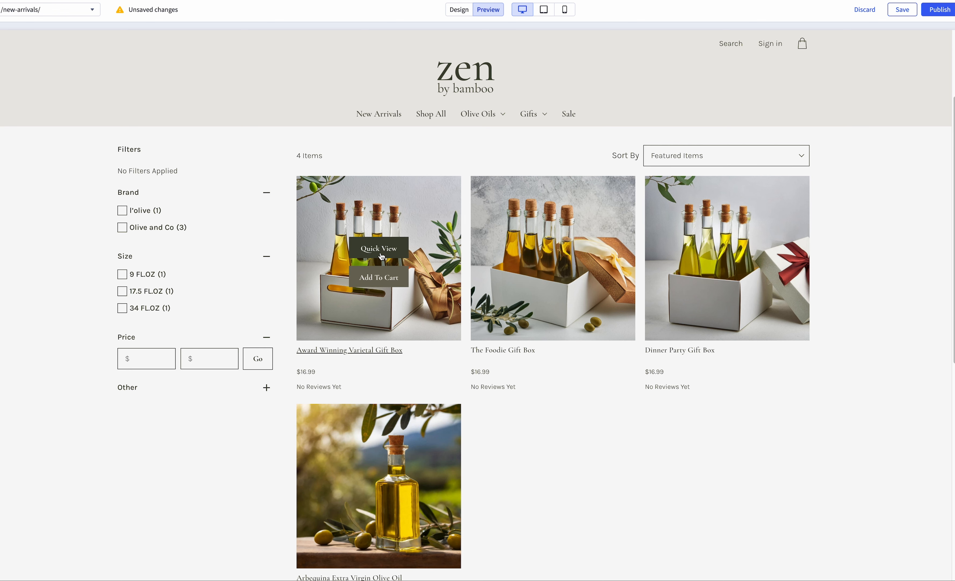
pyautogui.click(378, 249)
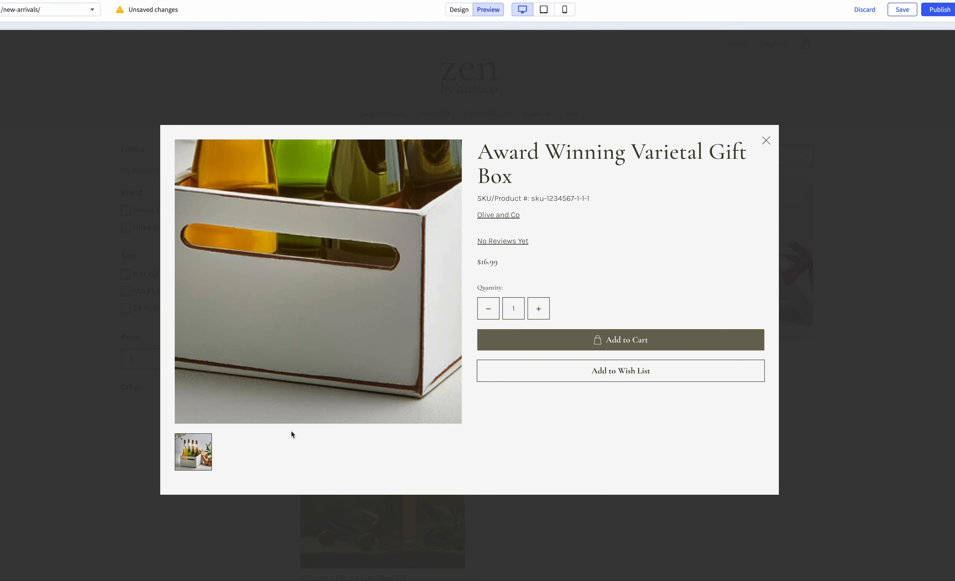
pyautogui.click(765, 144)
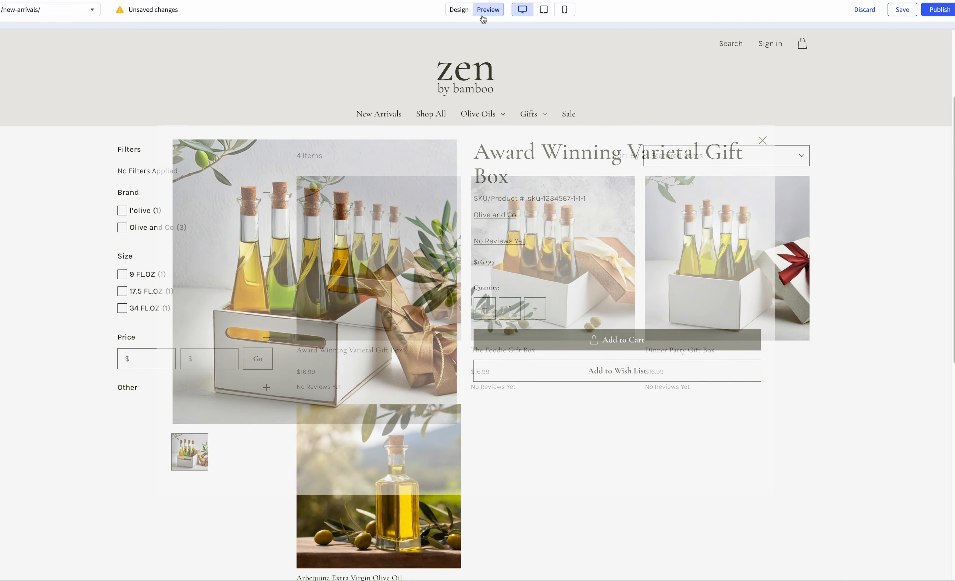
pyautogui.click(459, 10)
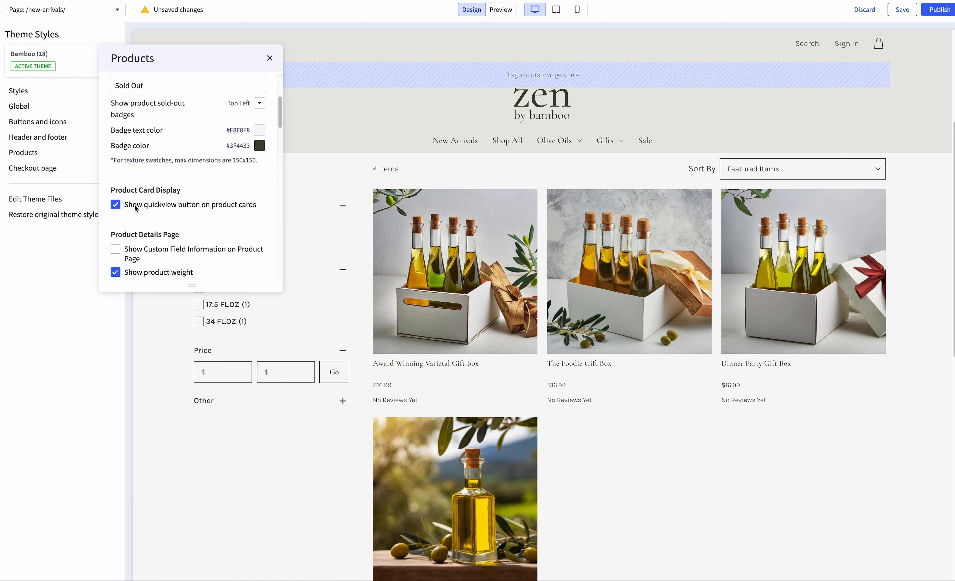
# Bring up the Product Details Page settings and load the Award Winning Varietal Gift Box product page in design mode.
pyautogui.scroll(-1, 191, 168)
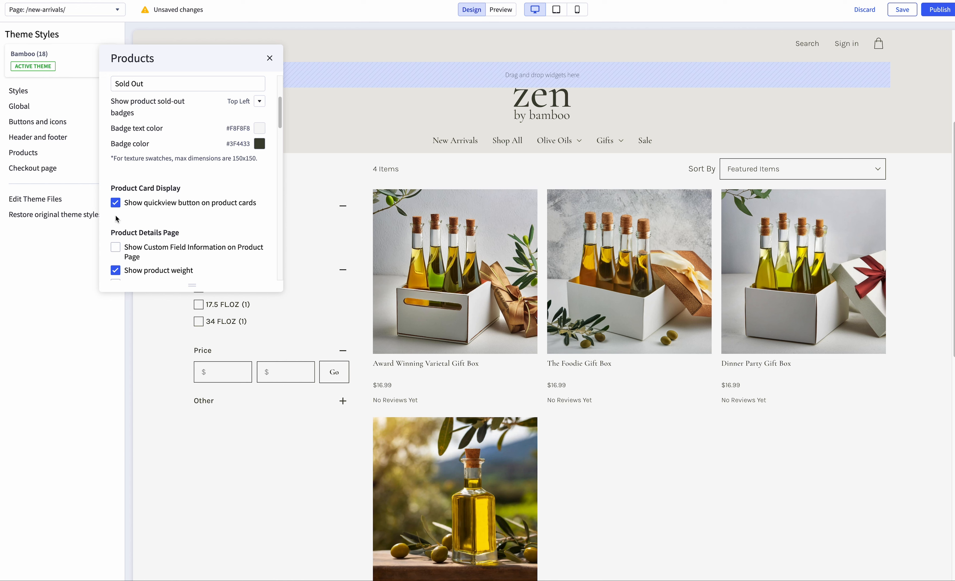
pyautogui.scroll(-5, 182, 179)
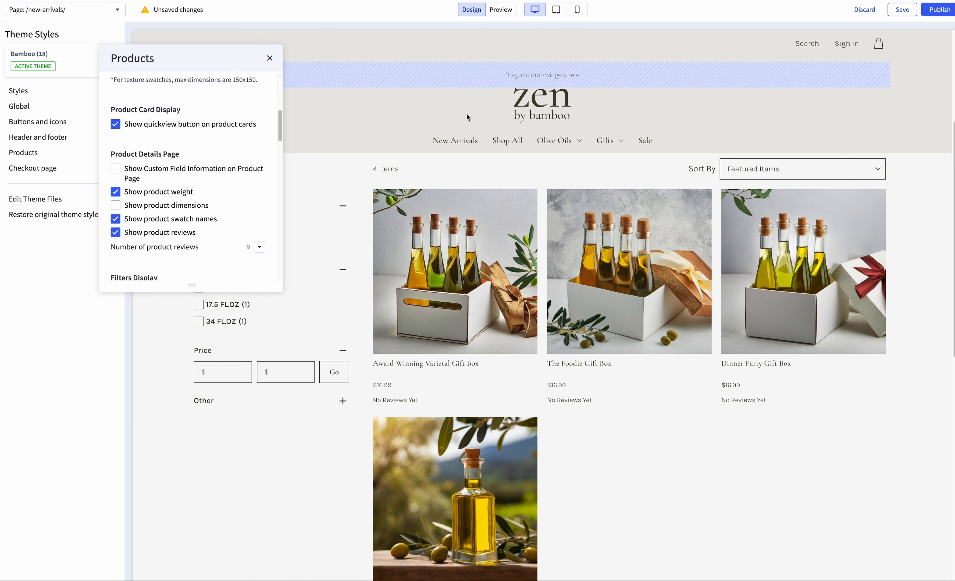
pyautogui.click(501, 10)
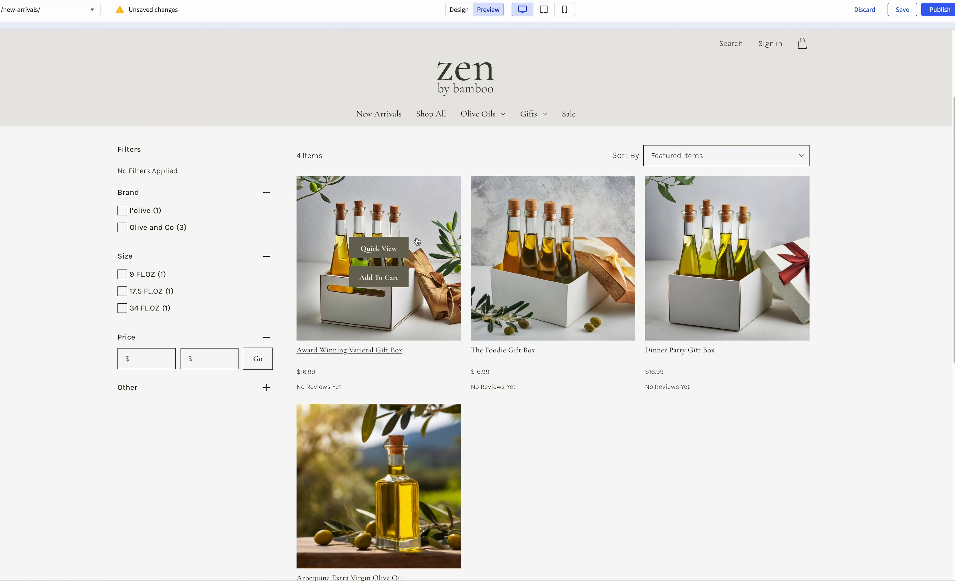
pyautogui.click(435, 243)
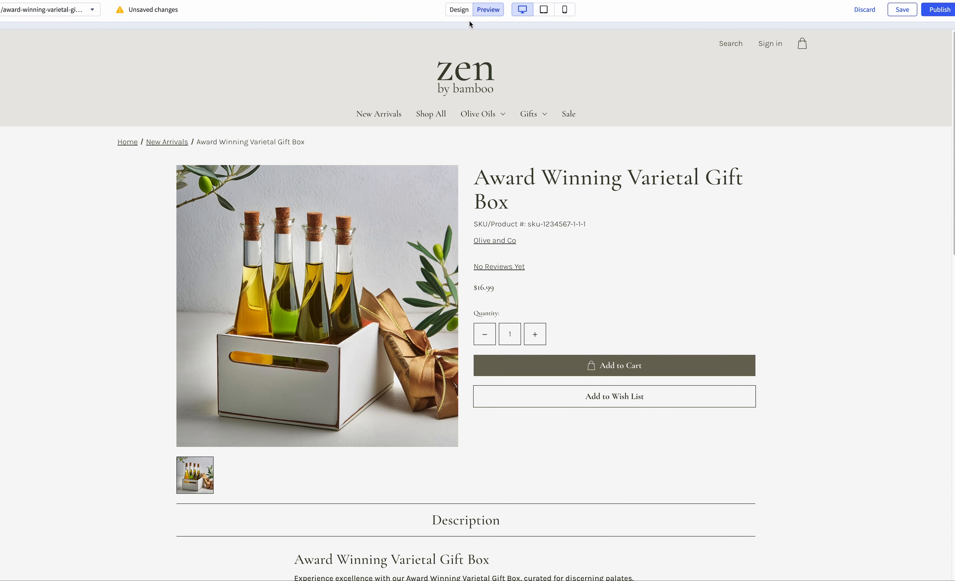
pyautogui.click(463, 14)
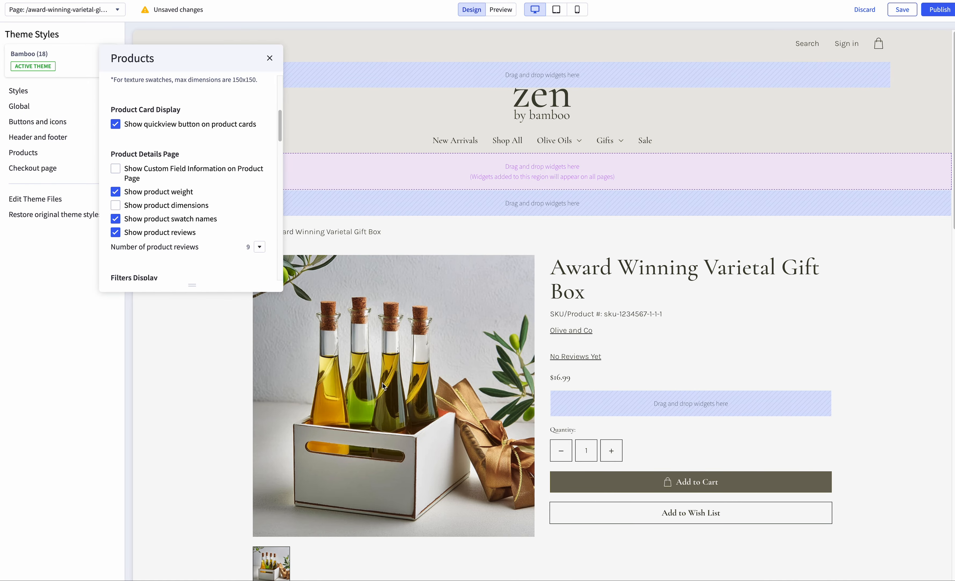
# Look over the product page, try enabling the product dimensions display and disable it again.
pyautogui.scroll(-1, 595, 314)
pyautogui.scroll(-3, 595, 313)
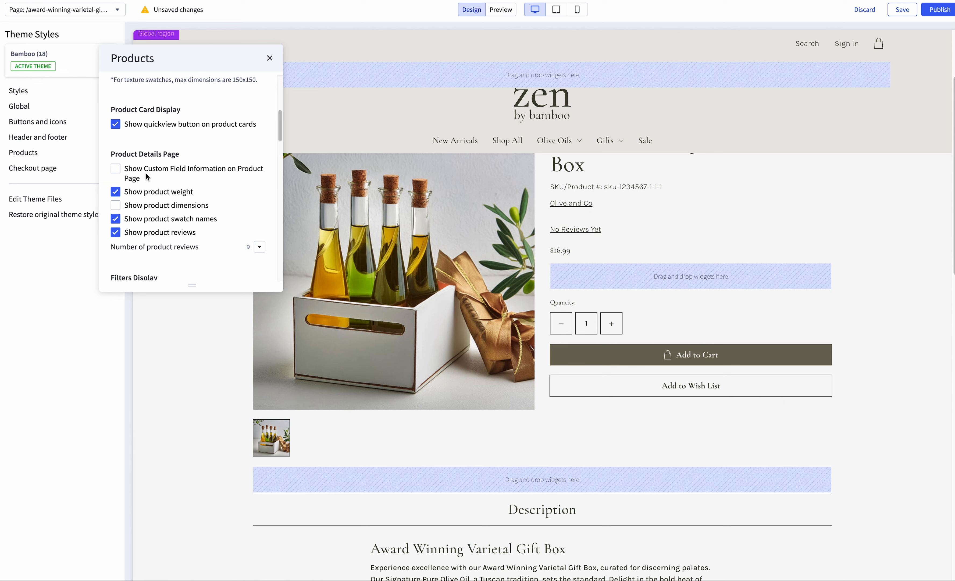
pyautogui.click(116, 207)
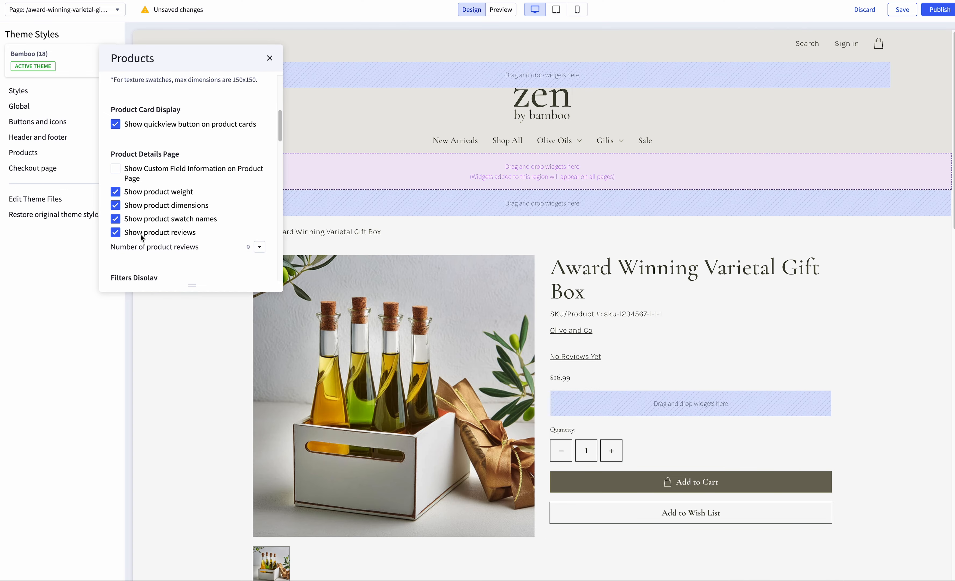
pyautogui.click(118, 210)
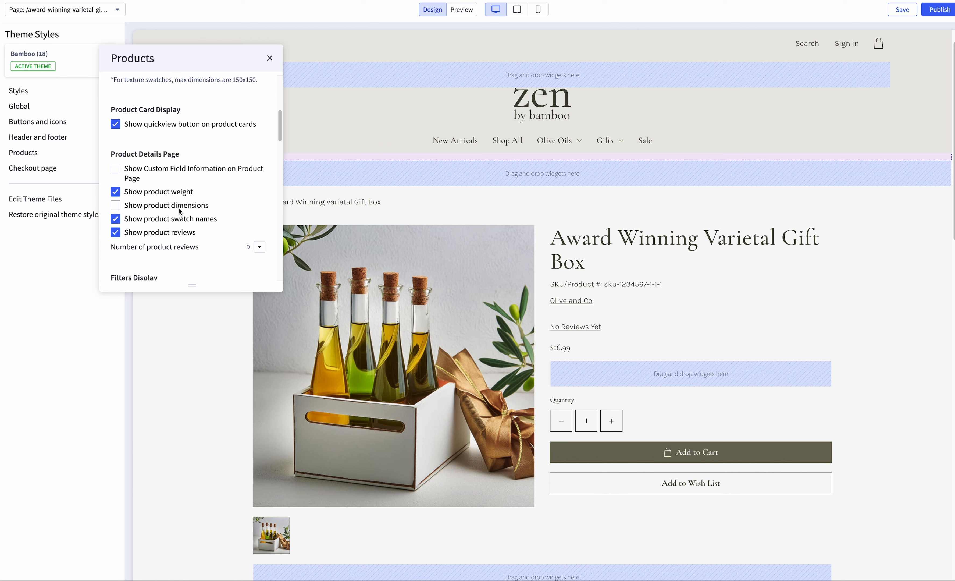
# Review the choices for the number of product reviews and examine the Reviews section on the product page.
pyautogui.scroll(-2, 179, 226)
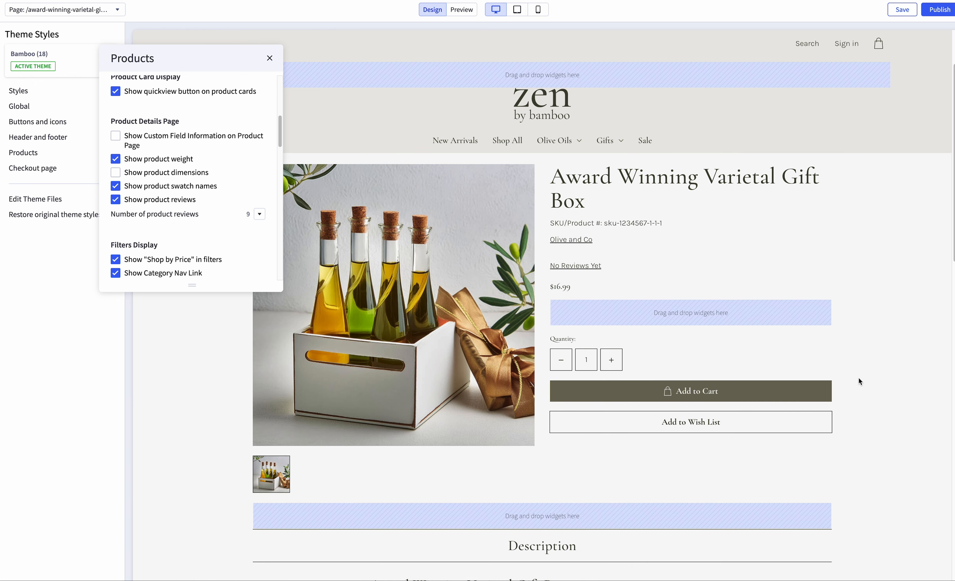
pyautogui.click(259, 213)
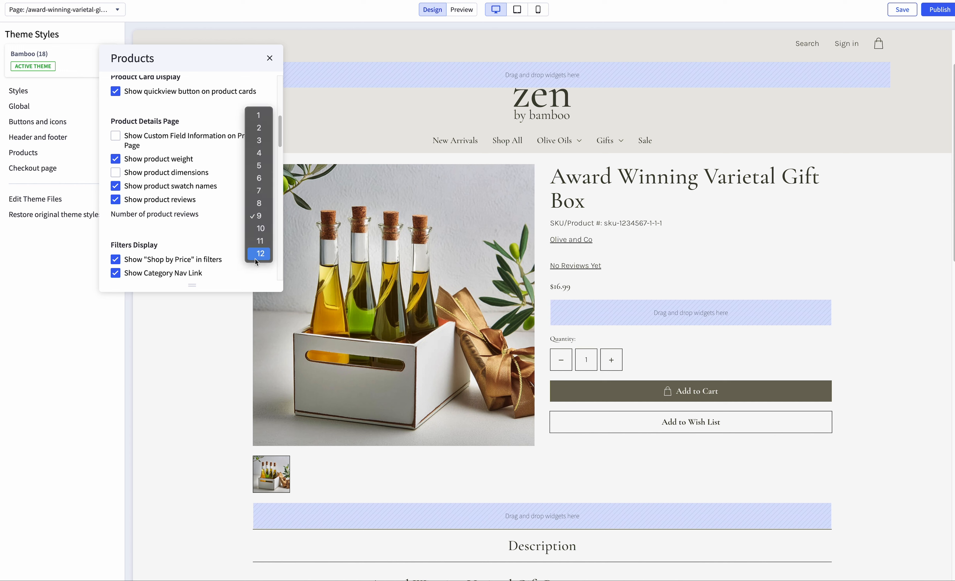
pyautogui.click(183, 222)
pyautogui.scroll(-15, 652, 352)
pyautogui.scroll(3, 654, 353)
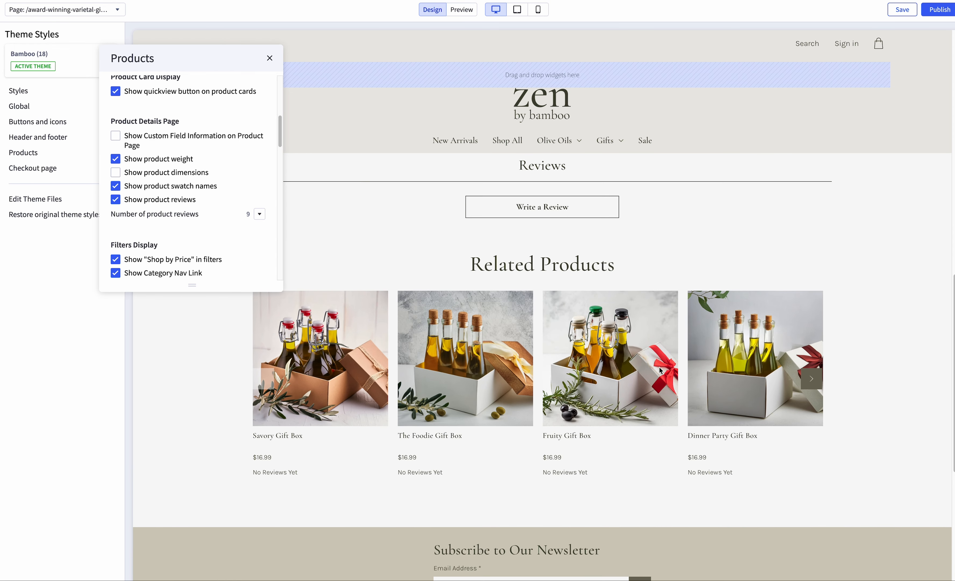
pyautogui.scroll(2, 660, 370)
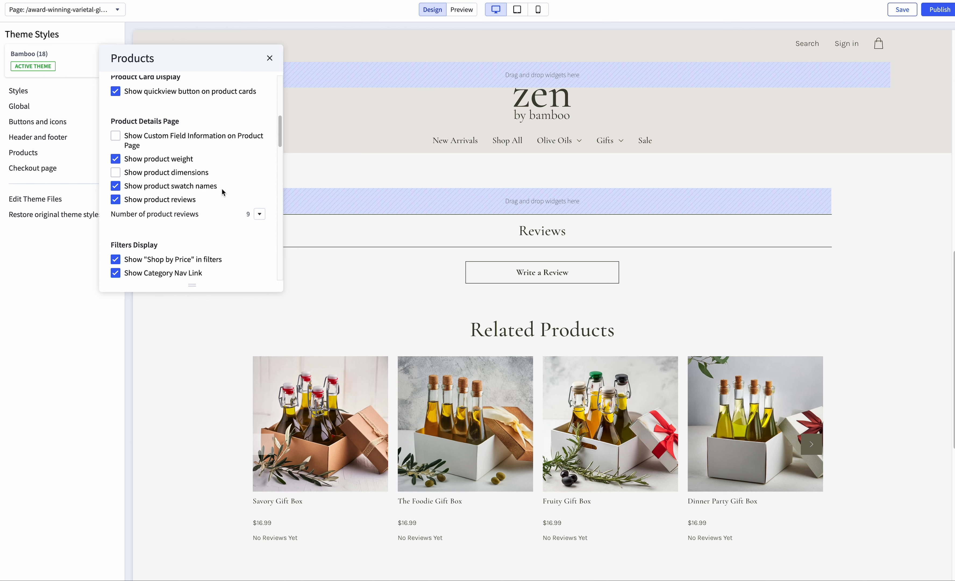
# Switch the edited page to the Shop All category through the store preview and return to design mode.
pyautogui.scroll(-3, 219, 189)
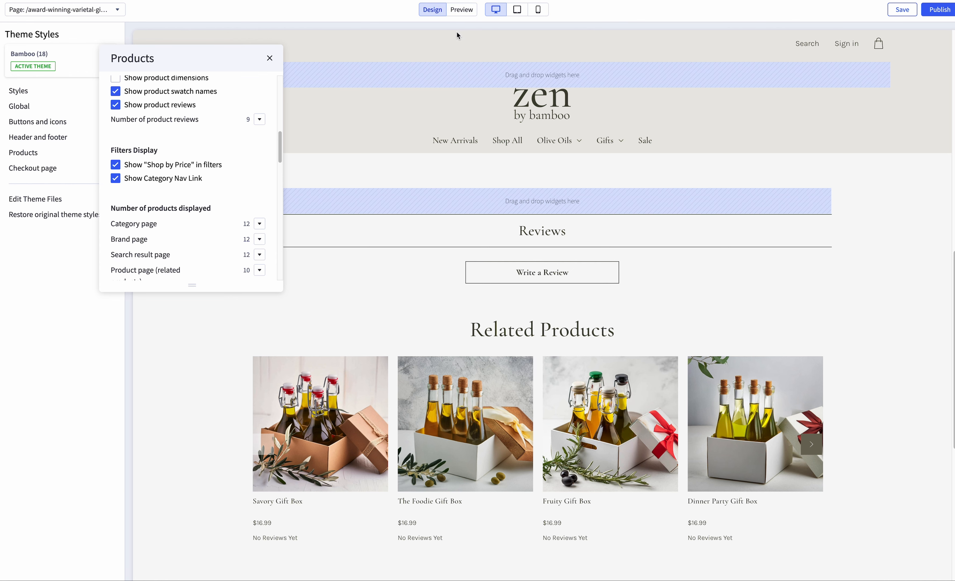
pyautogui.click(462, 10)
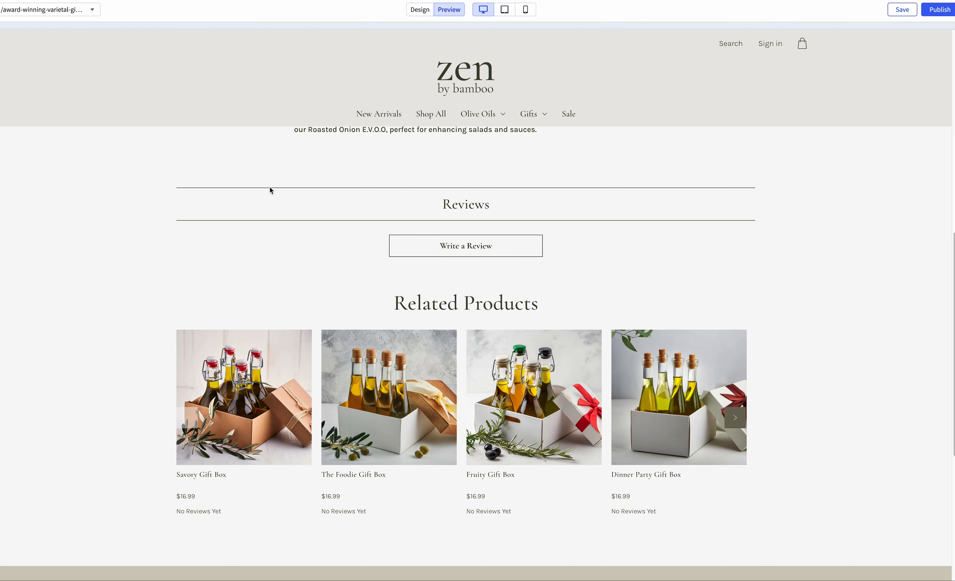
pyautogui.click(420, 115)
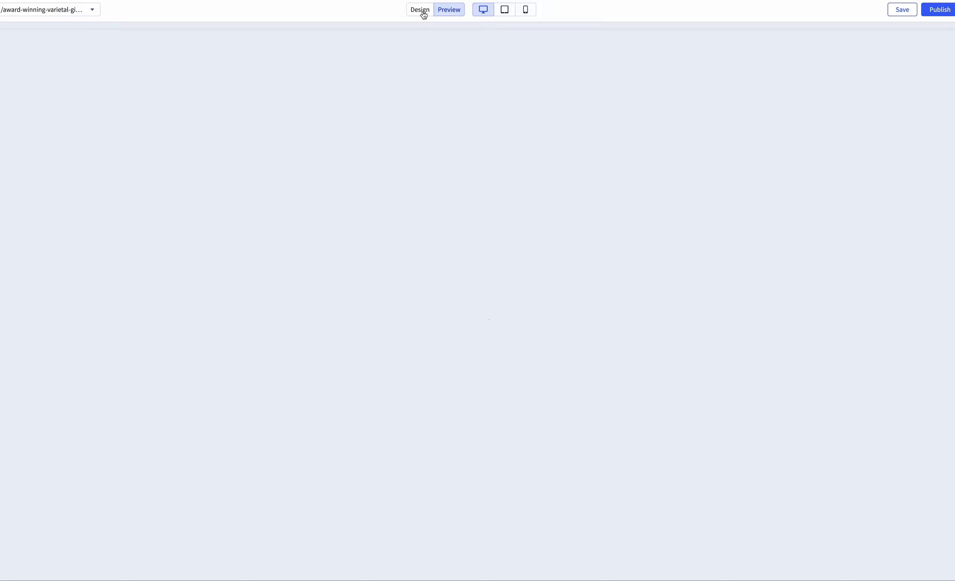
pyautogui.scroll(-2, 448, 231)
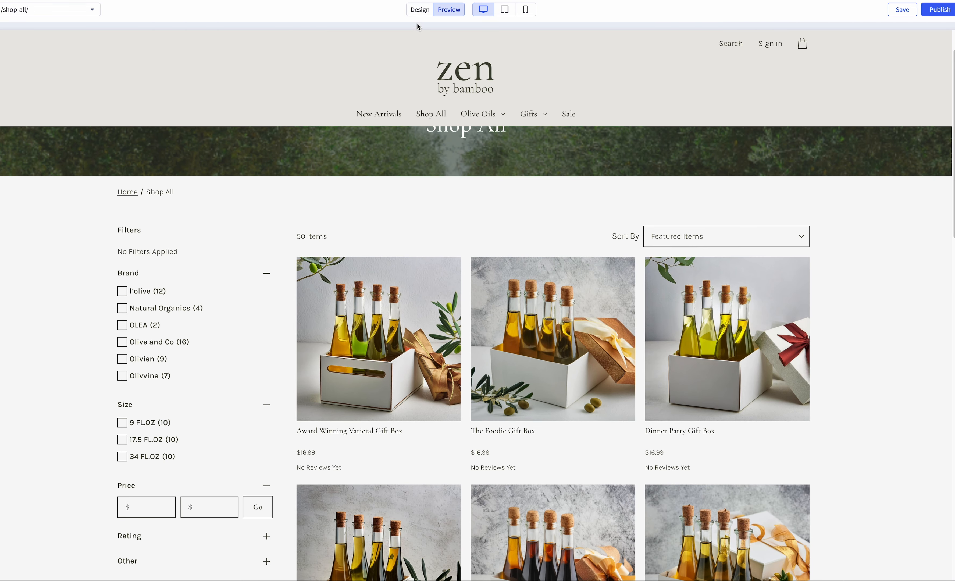
pyautogui.click(421, 9)
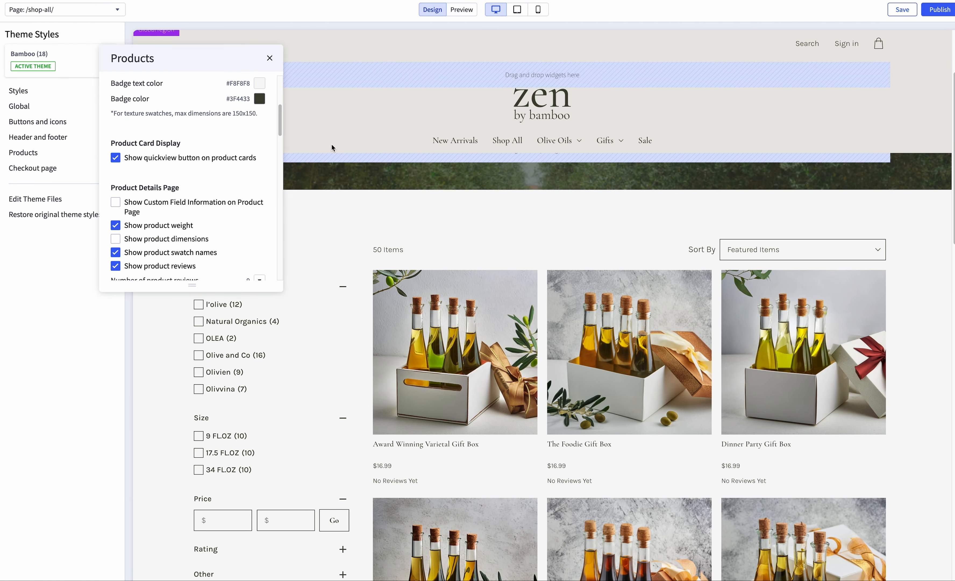
# Bring up the Filters Display settings, move the settings window clear of the sidebar filters, and compare them with the Shop All page.
pyautogui.scroll(-4, 241, 196)
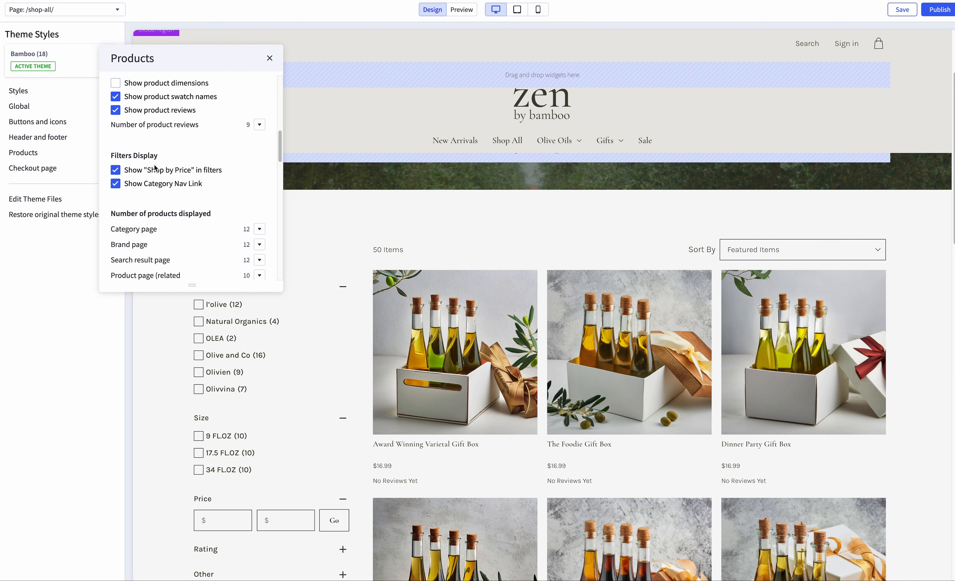
pyautogui.moveTo(233, 58); pyautogui.dragTo(477, 156)
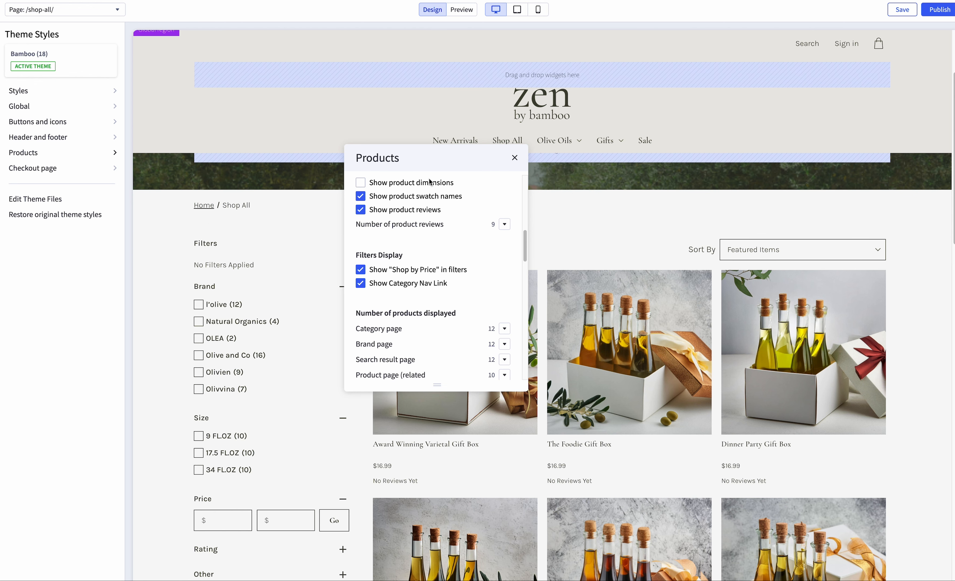
pyautogui.moveTo(451, 163)
pyautogui.mouseDown()
pyautogui.moveTo(128, 92)
pyautogui.moveTo(143, 37)
pyautogui.mouseUp()
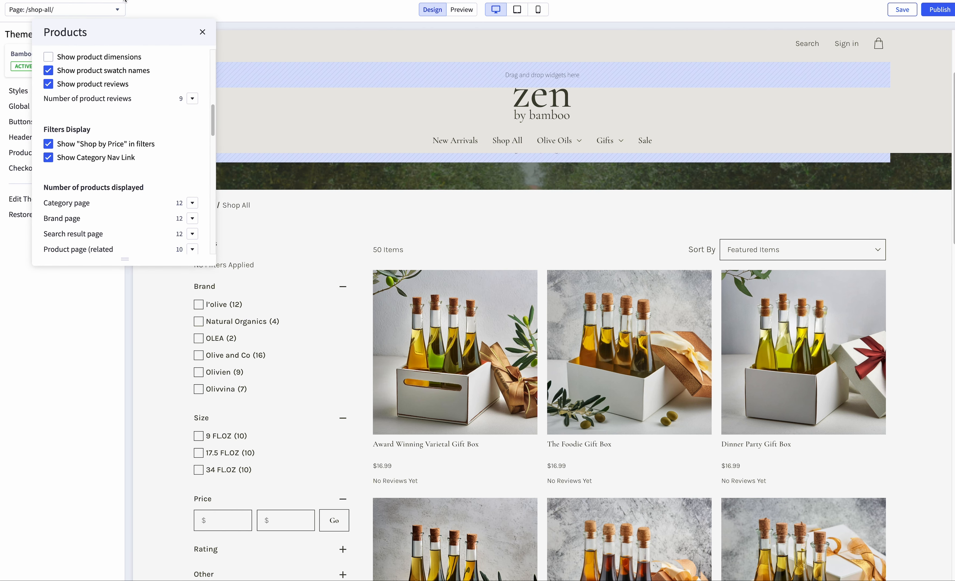
pyautogui.scroll(-2, 248, 443)
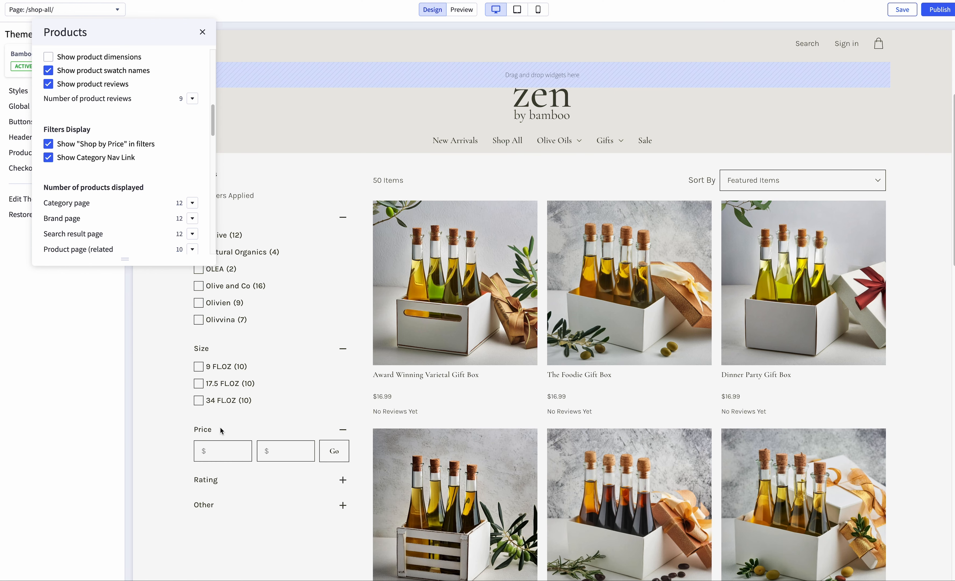
pyautogui.scroll(3, 254, 376)
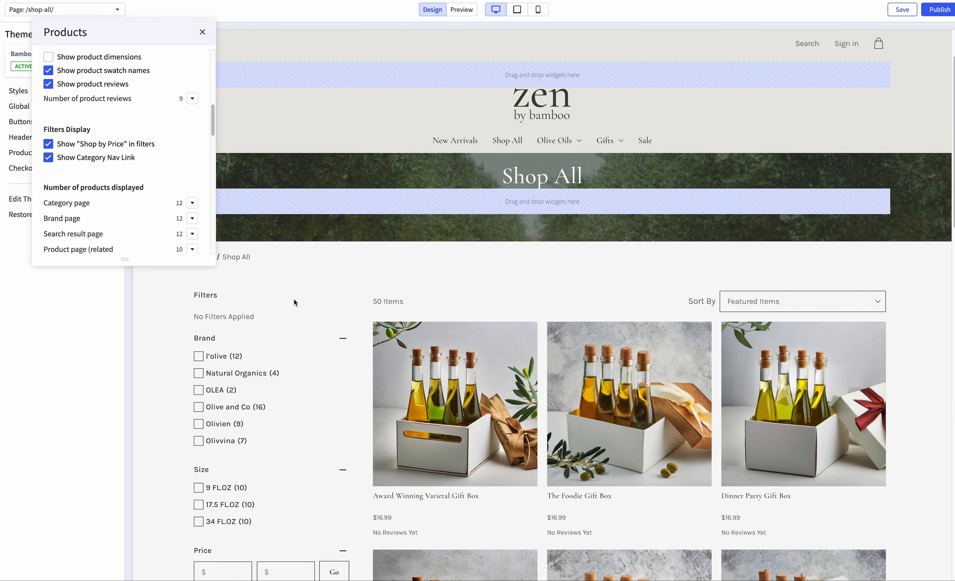
pyautogui.scroll(-2, 297, 297)
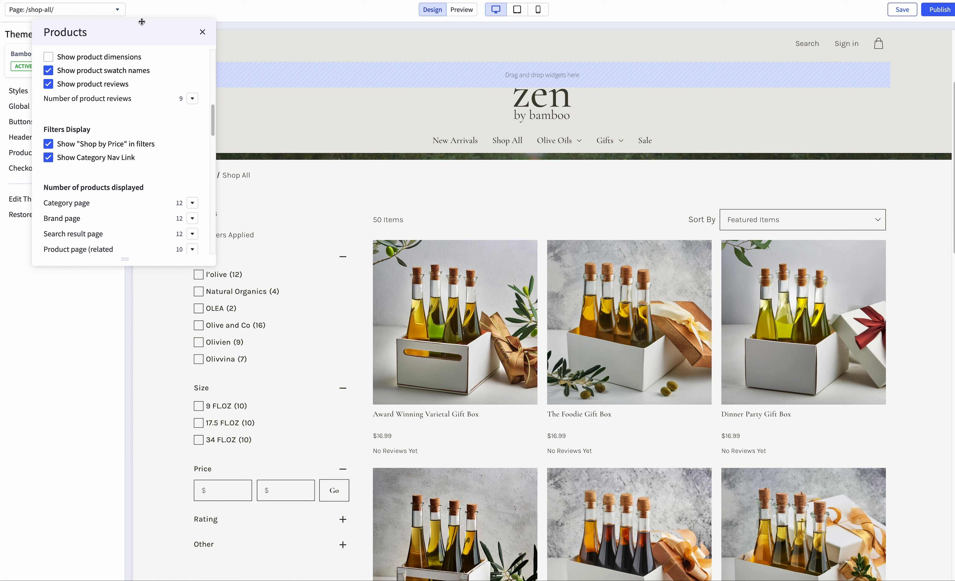
pyautogui.moveTo(142, 22); pyautogui.dragTo(114, 55)
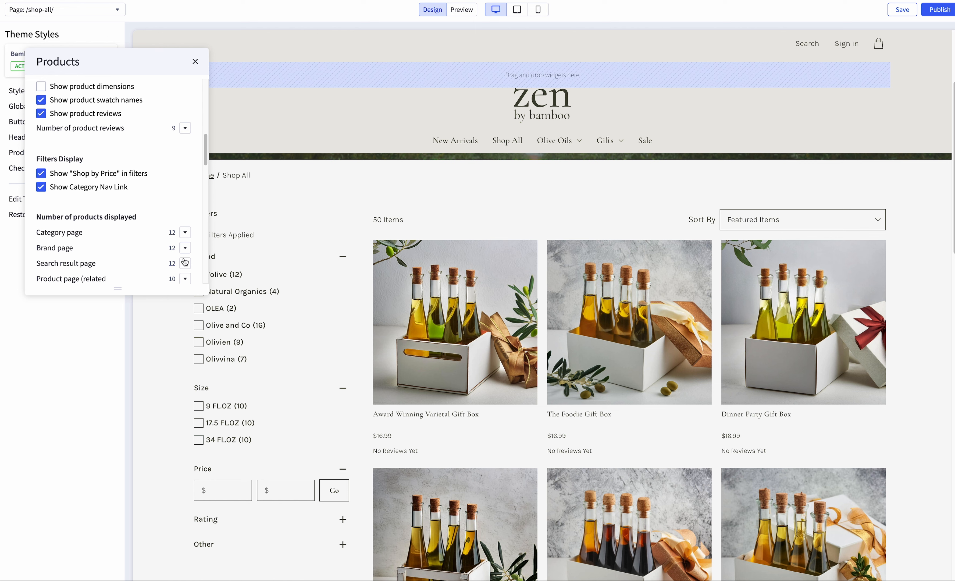
# Review the Number of products displayed settings and examine the Shop All product grid down to its Load More control.
pyautogui.scroll(-3, 174, 206)
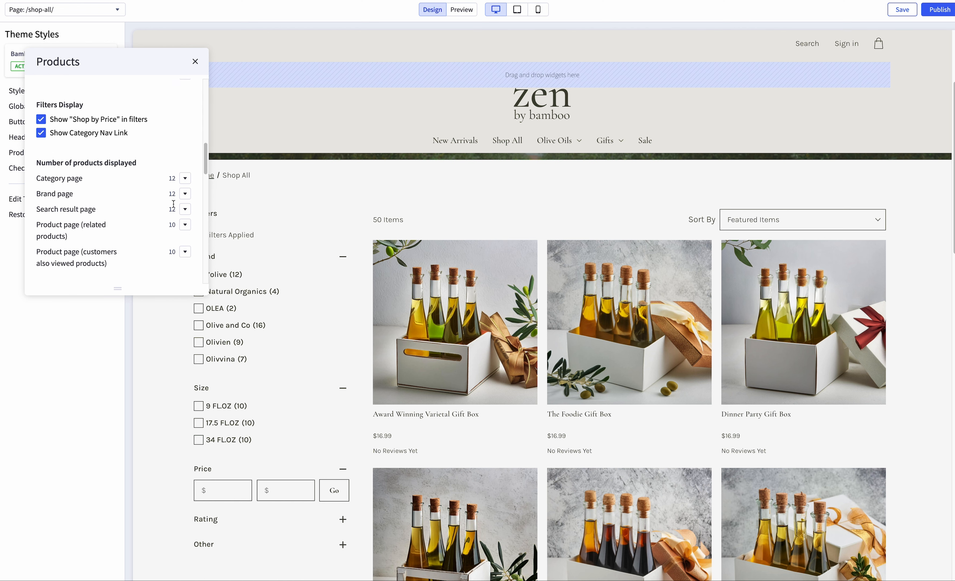
pyautogui.scroll(-2, 174, 204)
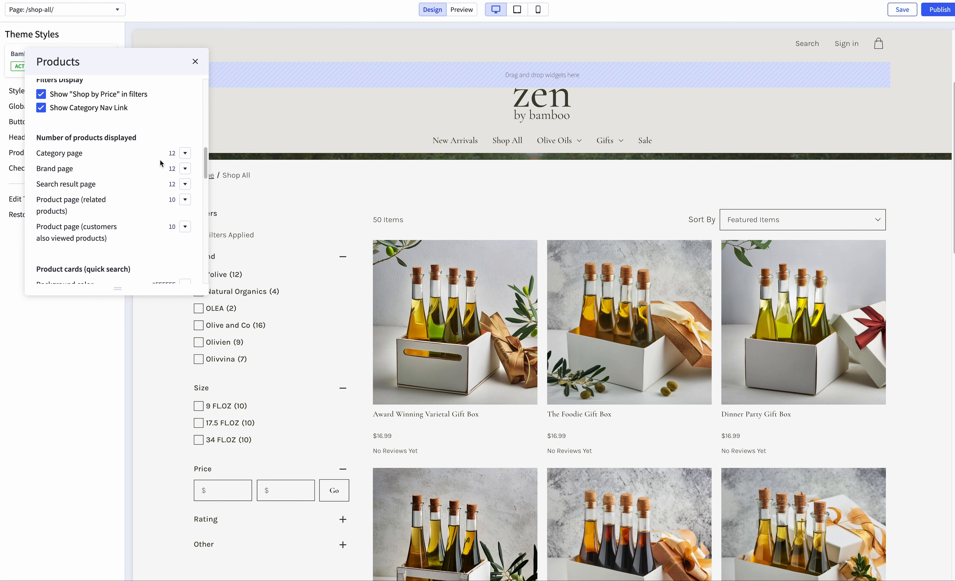
pyautogui.scroll(-15, 827, 422)
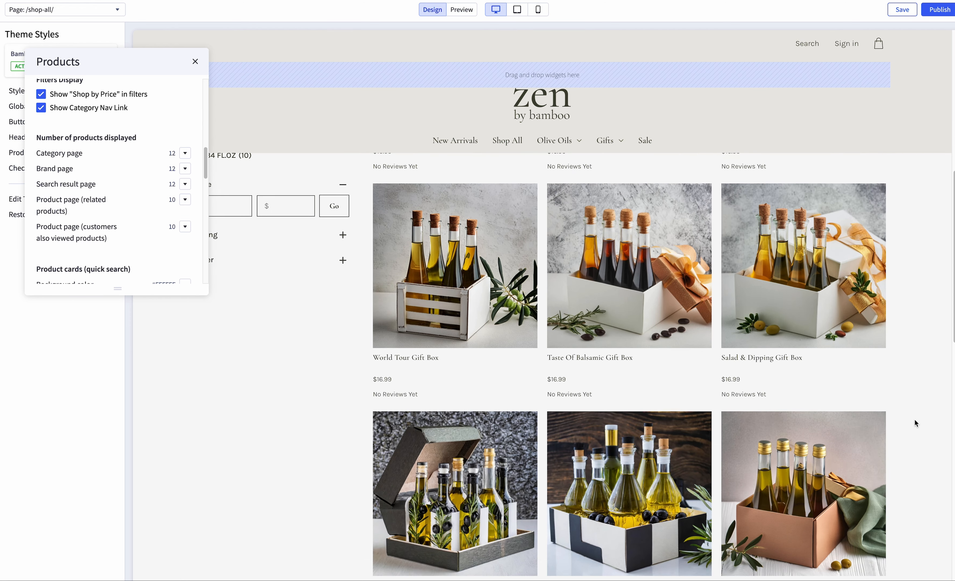
pyautogui.scroll(15, 916, 418)
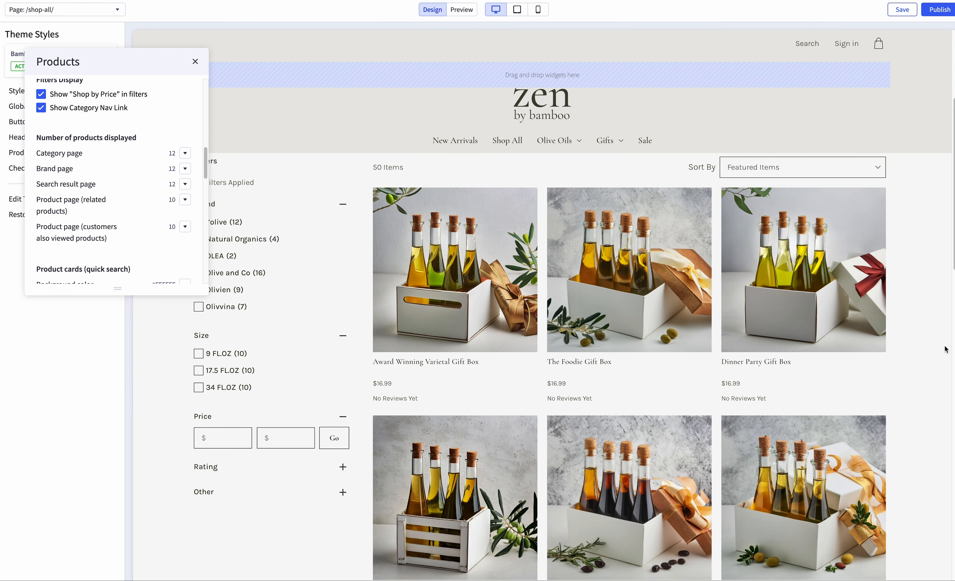
pyautogui.scroll(4, 916, 383)
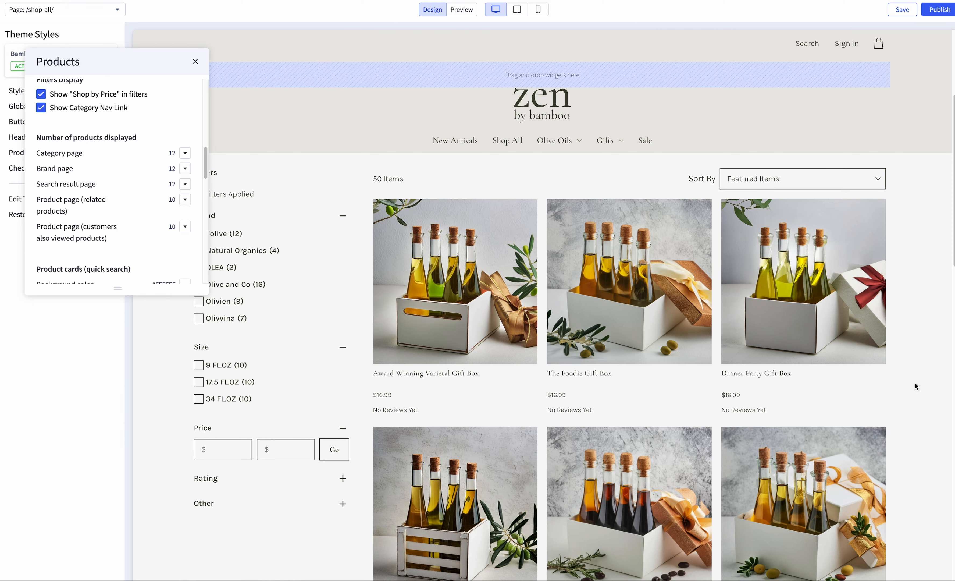
pyautogui.scroll(-3, 916, 380)
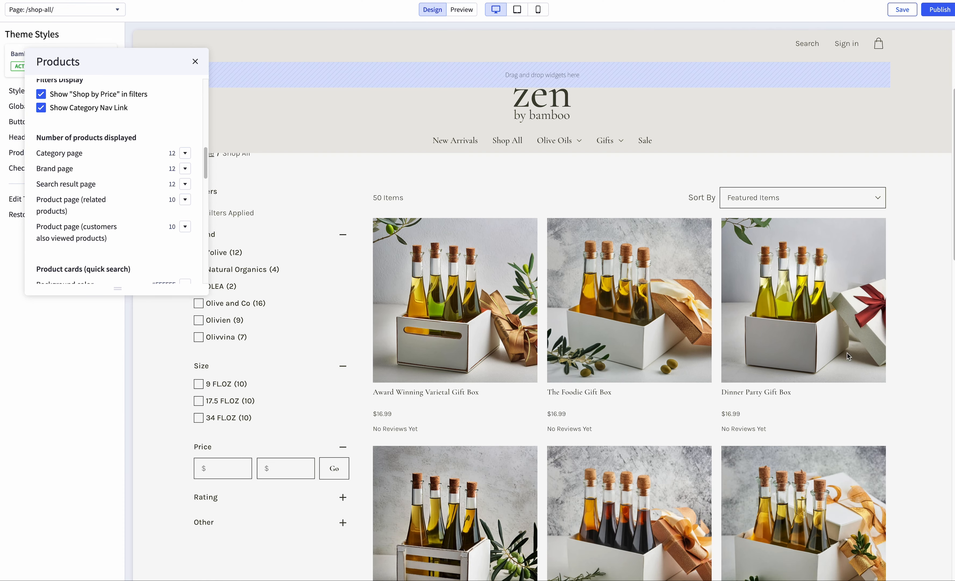
pyautogui.scroll(-8, 605, 321)
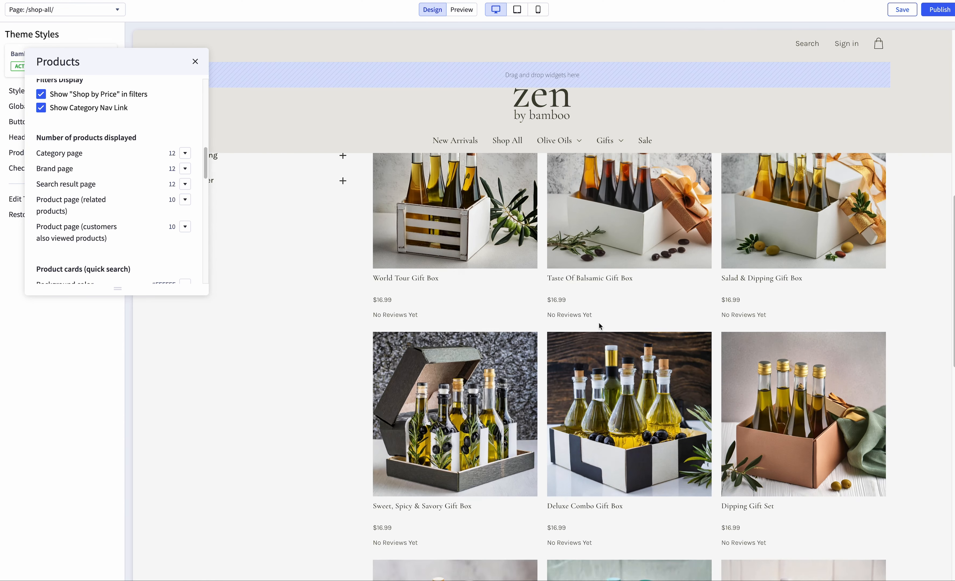
pyautogui.scroll(-12, 600, 322)
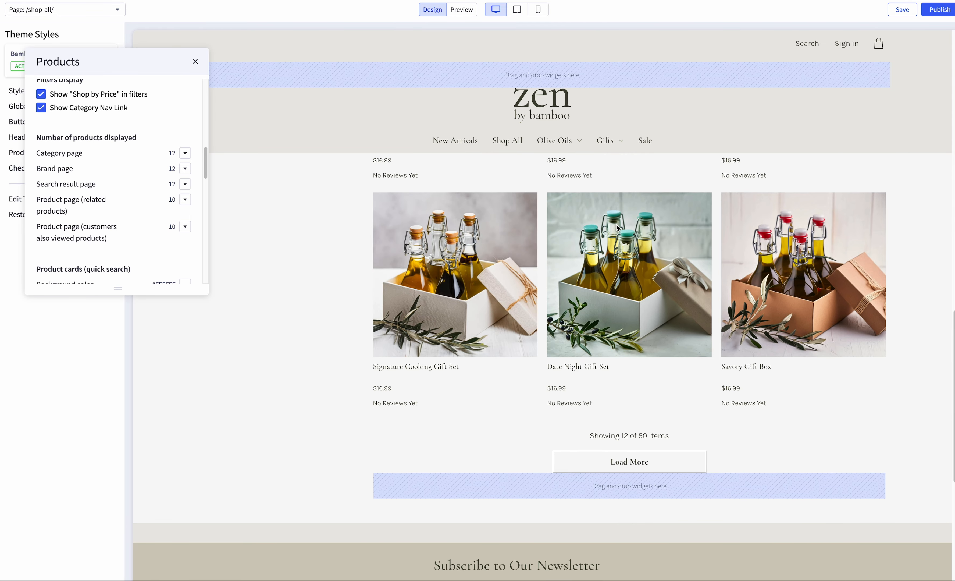
pyautogui.scroll(-8, 618, 225)
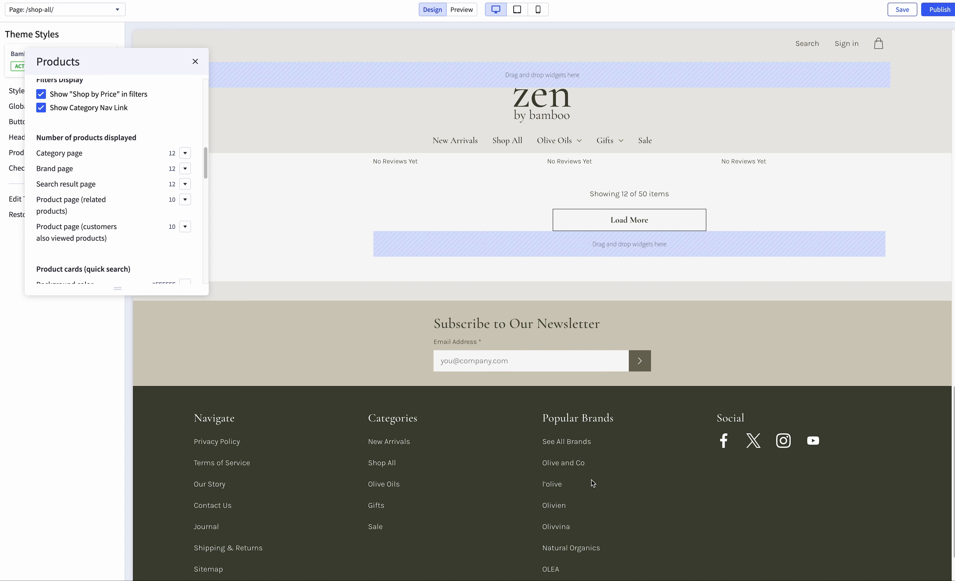
pyautogui.scroll(1, 698, 504)
pyautogui.scroll(8, 698, 504)
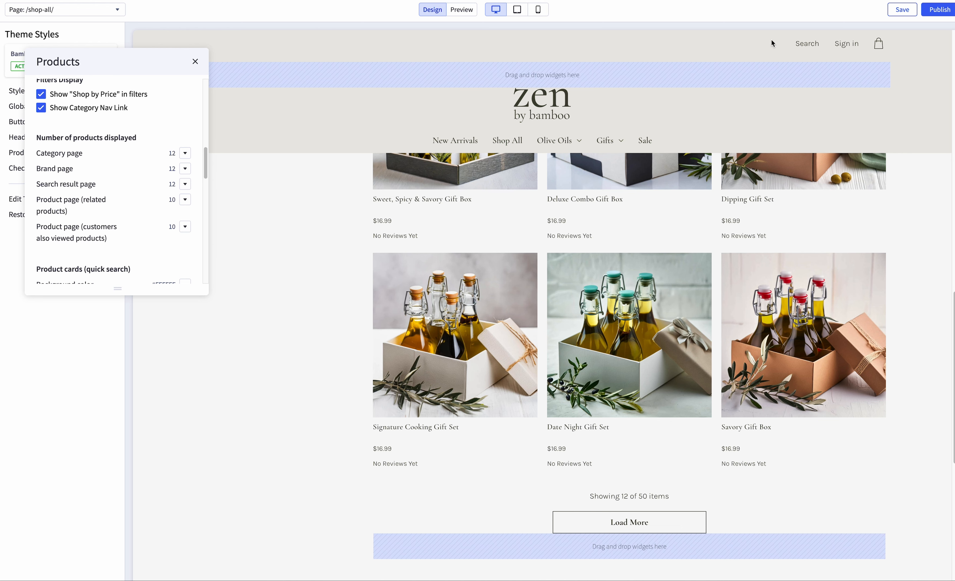
# Search the storefront for "box" in preview mode, look through the results page, and return to design mode.
pyautogui.click(458, 10)
pyautogui.click(737, 45)
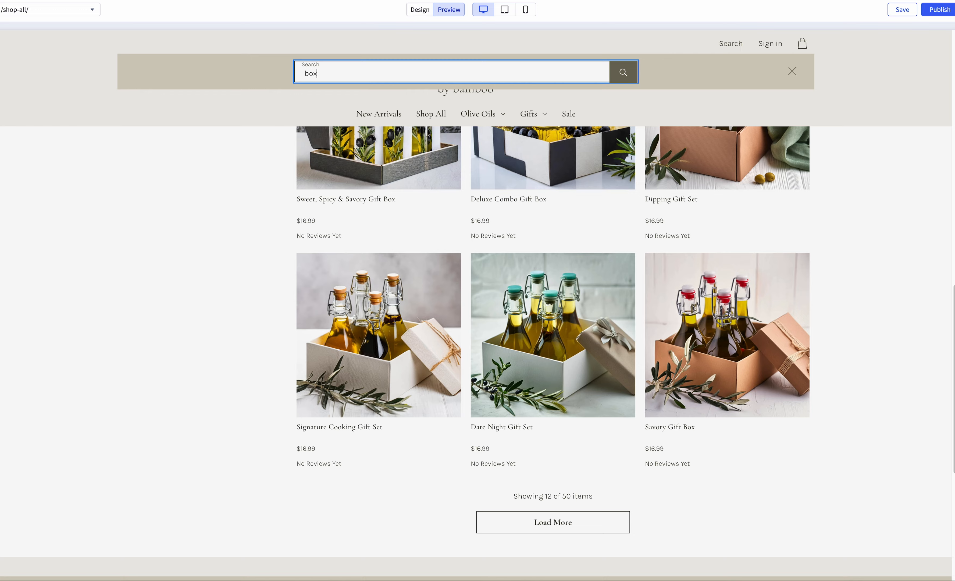
pyautogui.press('Return')
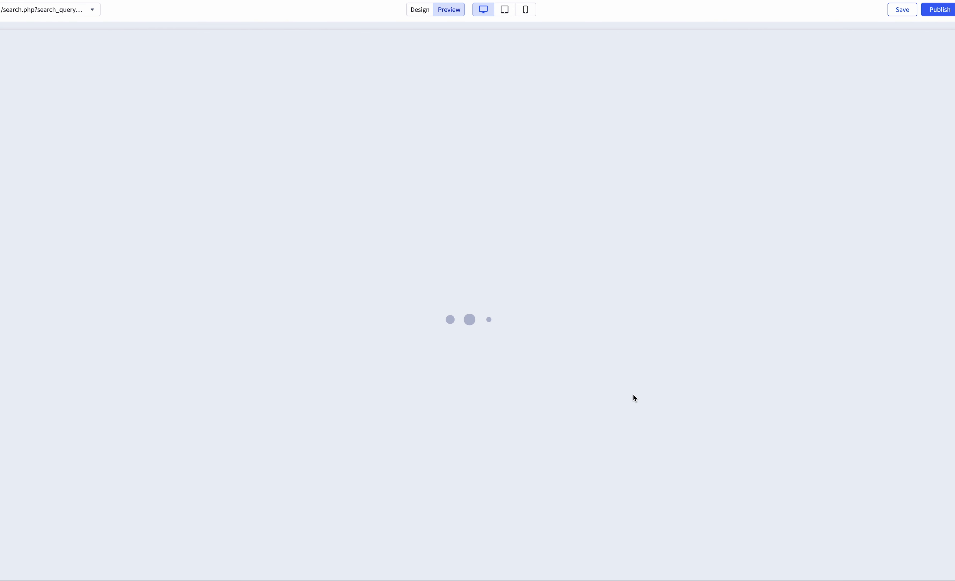
pyautogui.scroll(-5, 460, 364)
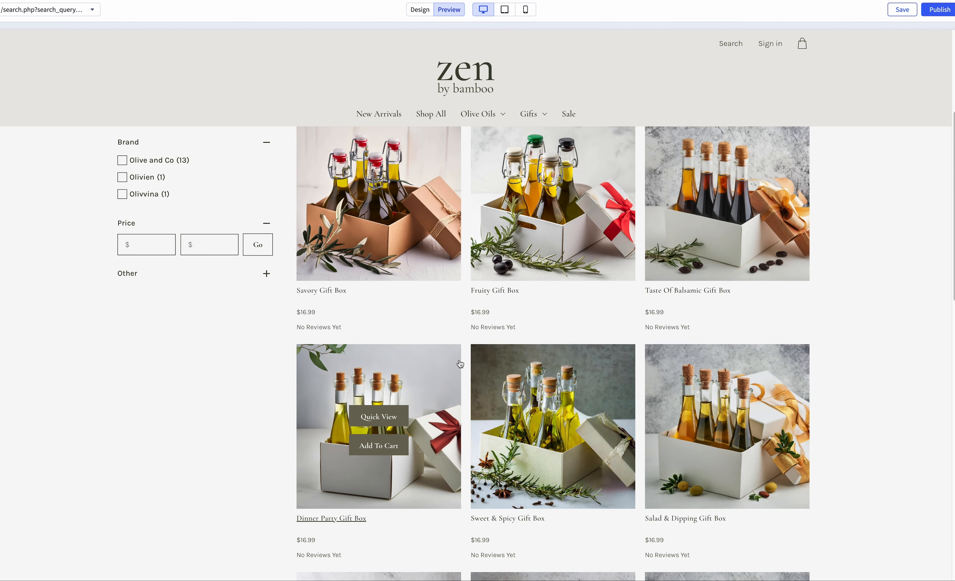
pyautogui.scroll(-6, 725, 396)
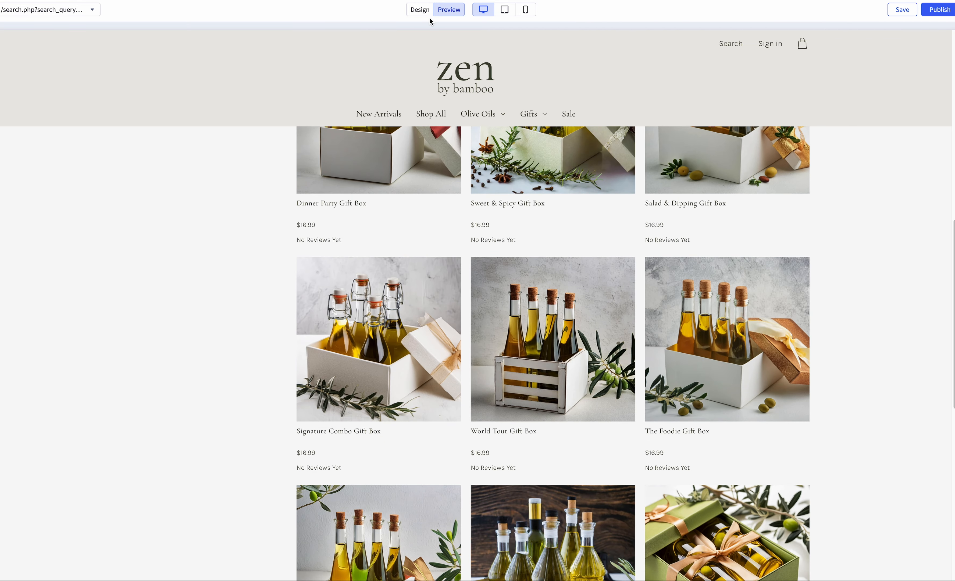
pyautogui.click(421, 9)
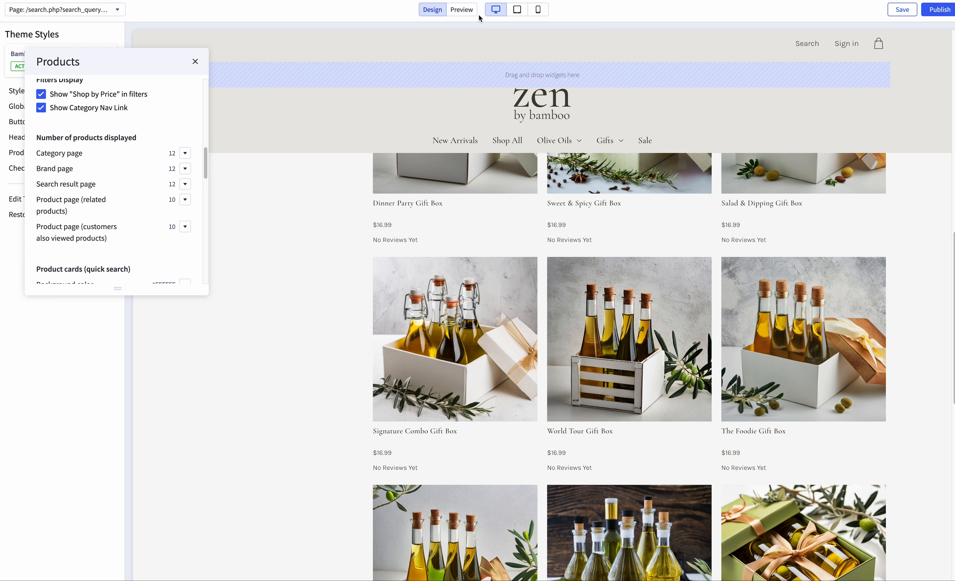
# Load the Dinner Party Gift Box product page through the preview, advance its Related Products carousel one slide, and return to design mode.
pyautogui.click(462, 11)
pyautogui.click(331, 265)
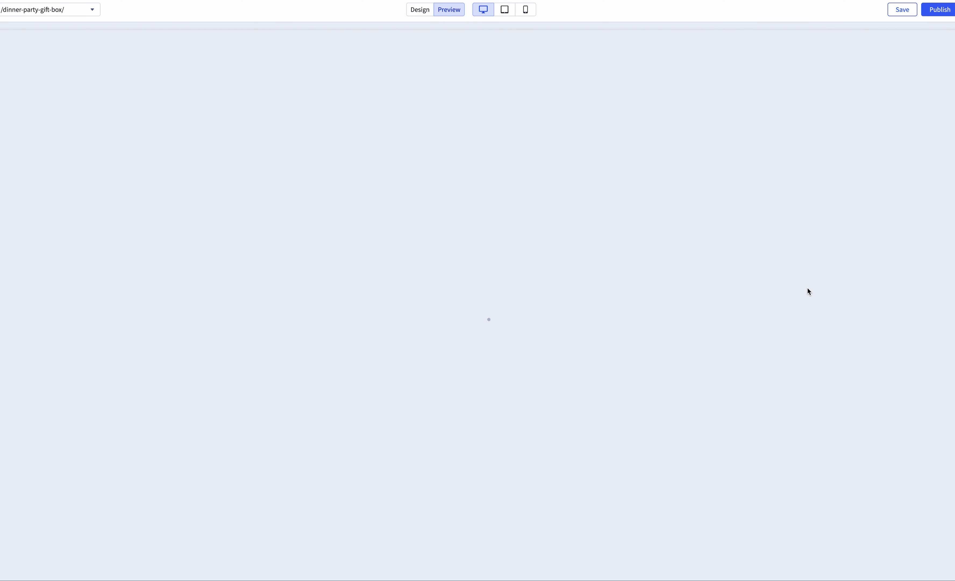
pyautogui.scroll(-15, 810, 290)
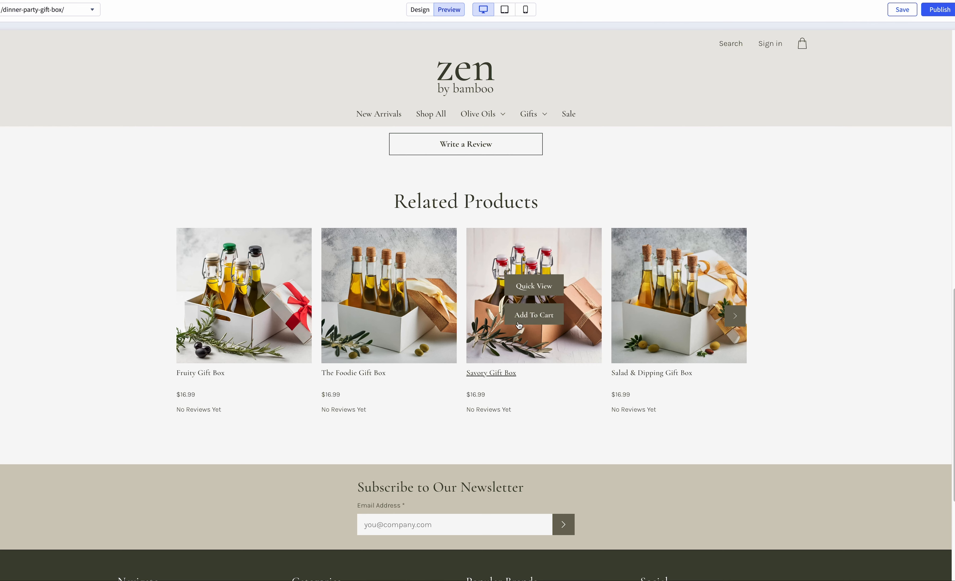
pyautogui.click(738, 323)
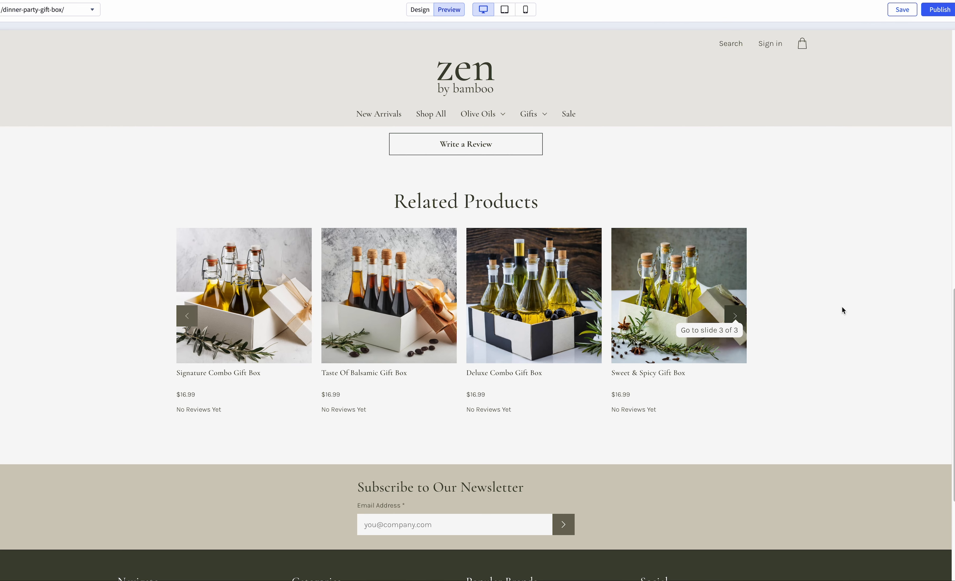
pyautogui.click(420, 10)
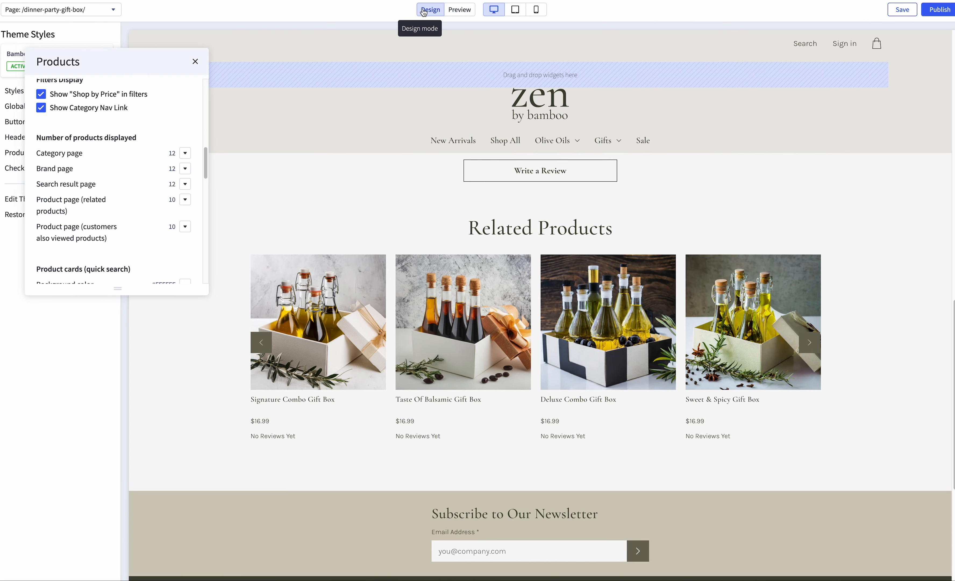
# Review the customers also viewed products setting and the quick search product card color settings.
pyautogui.scroll(-1, 96, 207)
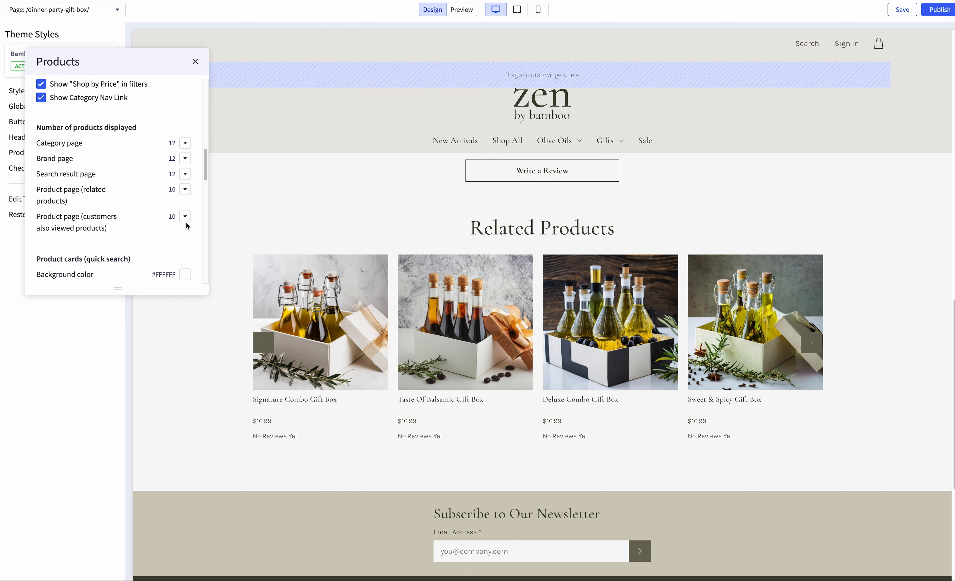
pyautogui.scroll(-3, 172, 218)
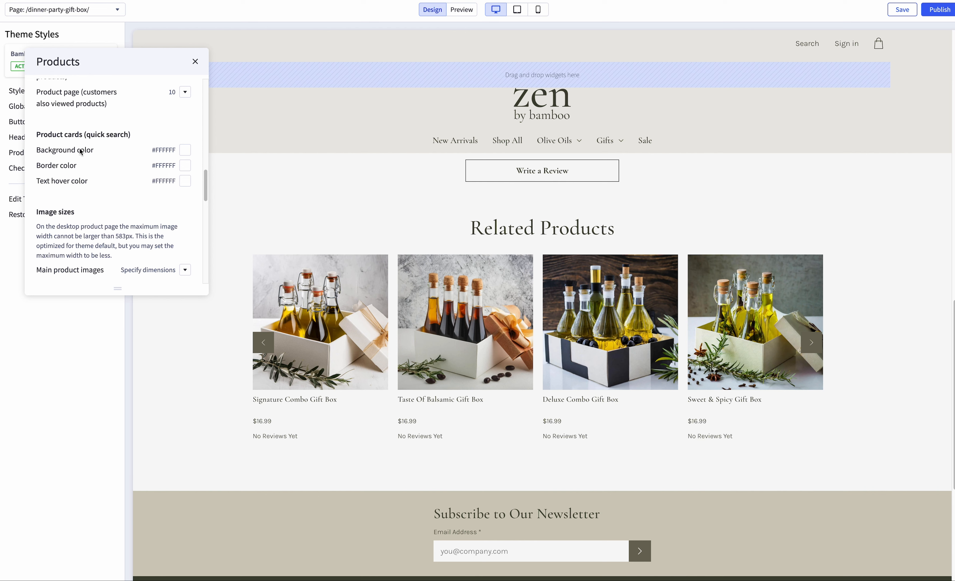
pyautogui.scroll(-1, 103, 167)
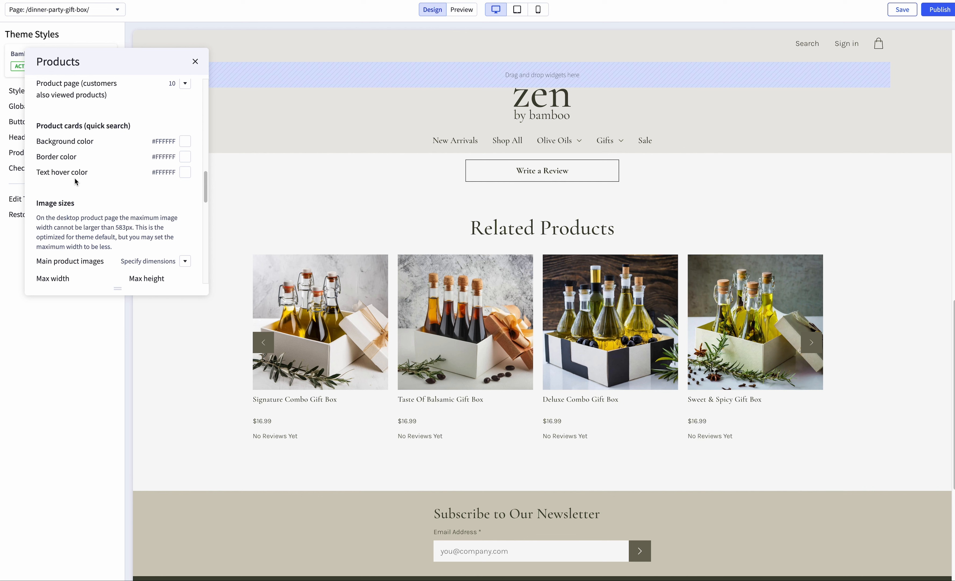
# Examine the Image sizes settings for main product and thumbnail images alongside the images on the Dinner Party Gift Box page.
pyautogui.scroll(-3, 104, 174)
pyautogui.scroll(-4, 105, 164)
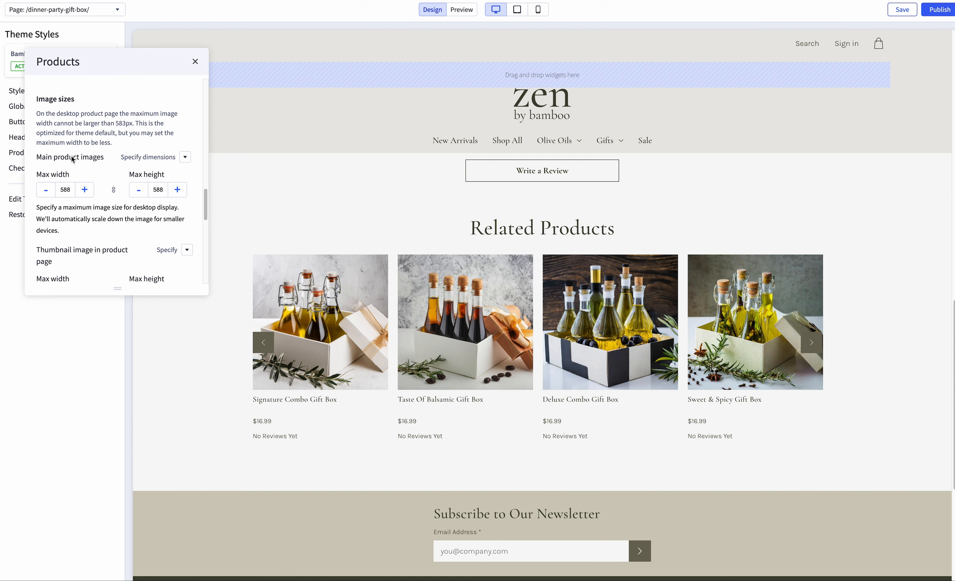
pyautogui.scroll(-3, 96, 155)
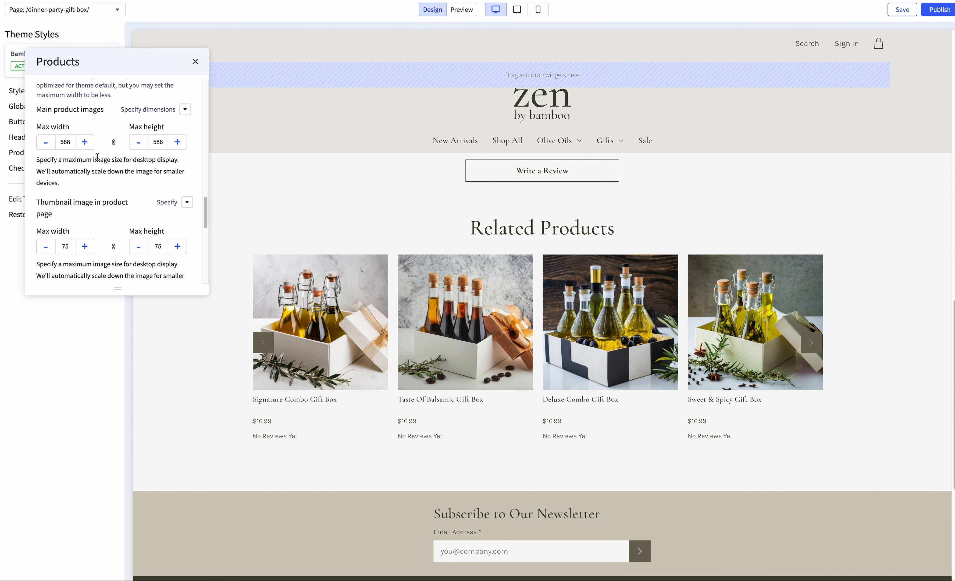
pyautogui.scroll(3, 116, 199)
pyautogui.scroll(-3, 115, 199)
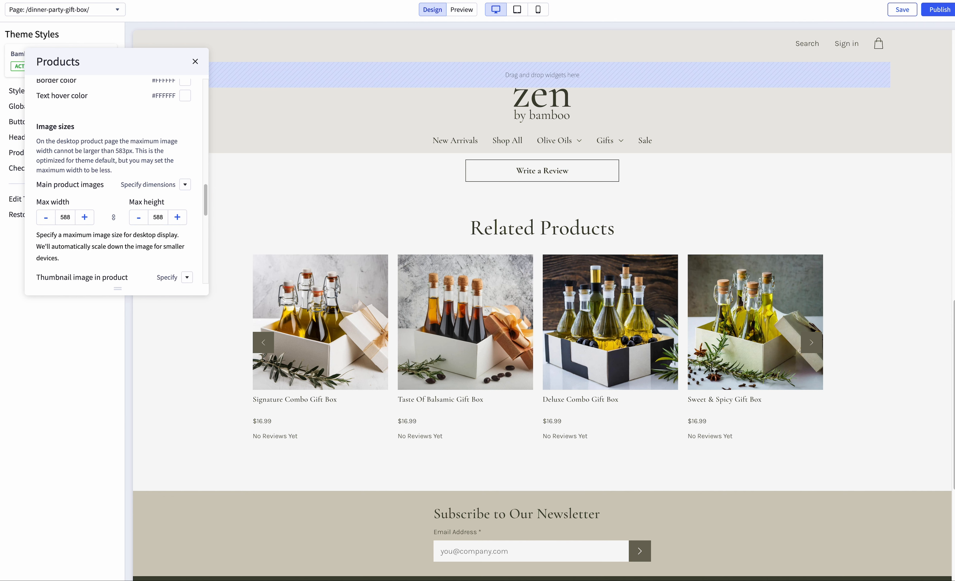
pyautogui.scroll(15, 392, 264)
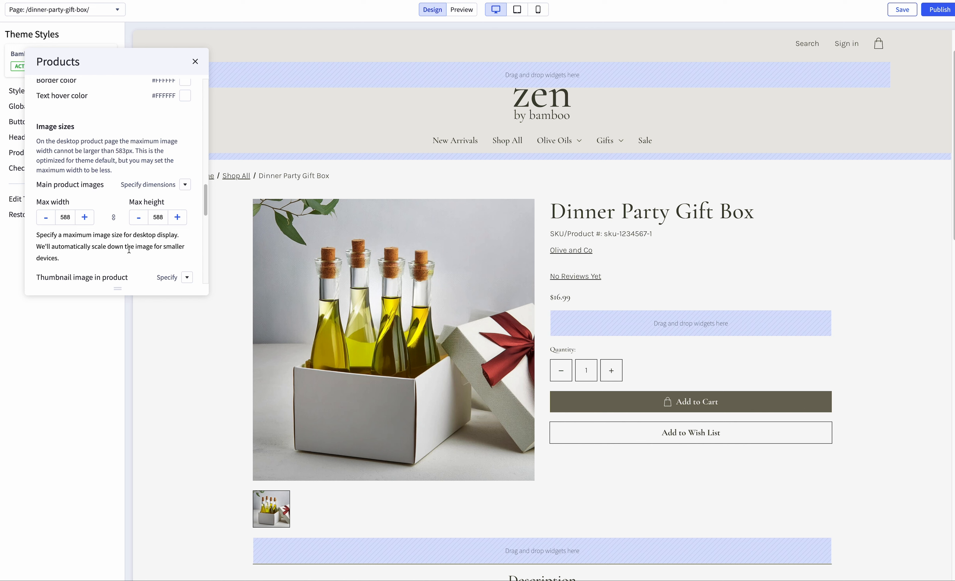
pyautogui.scroll(-1, 129, 248)
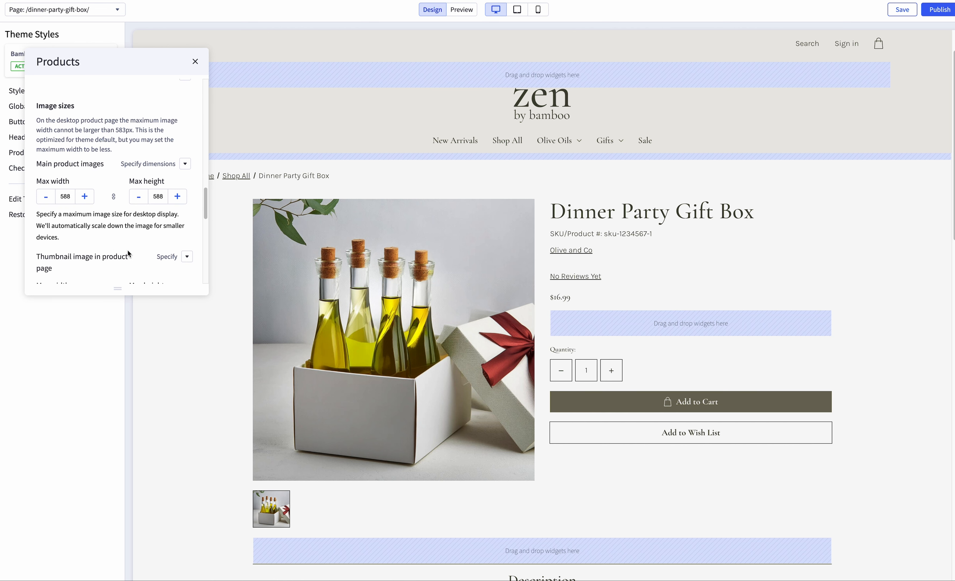
pyautogui.scroll(-2, 129, 254)
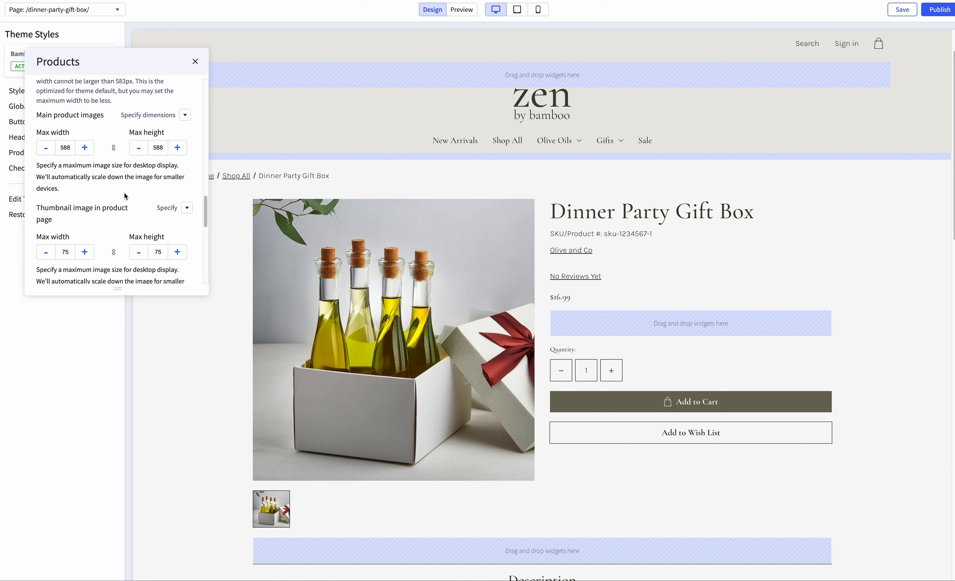
# Set the maximum size of the product page thumbnail image to 80 by 80.
pyautogui.scroll(-1, 98, 200)
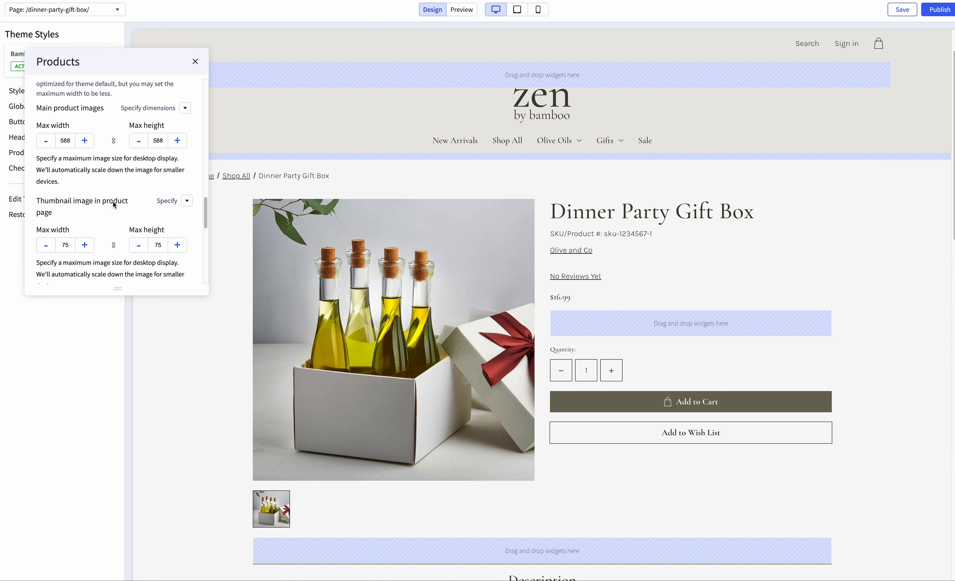
pyautogui.scroll(-1, 116, 202)
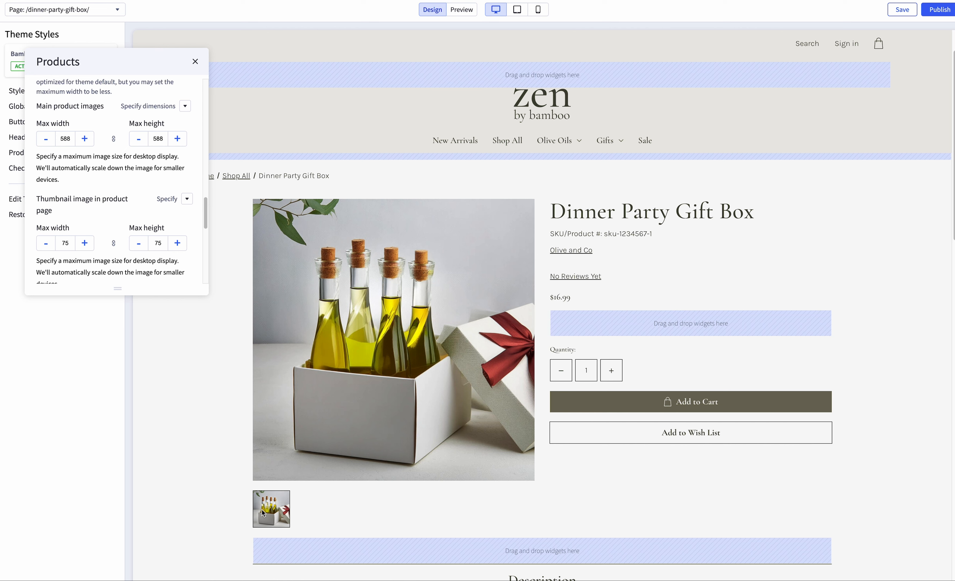
pyautogui.scroll(-3, 125, 184)
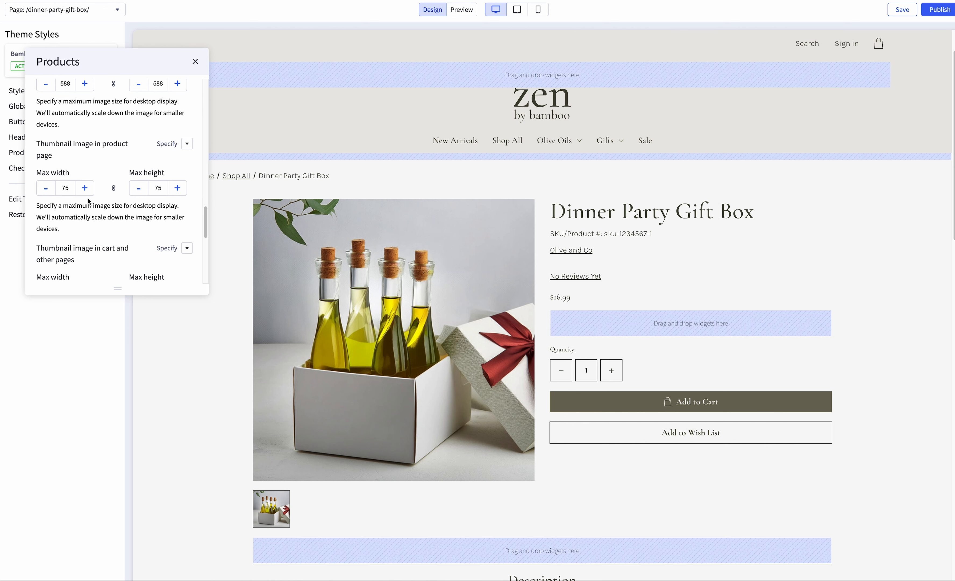
pyautogui.moveTo(74, 189); pyautogui.dragTo(56, 190)
pyautogui.write('80')
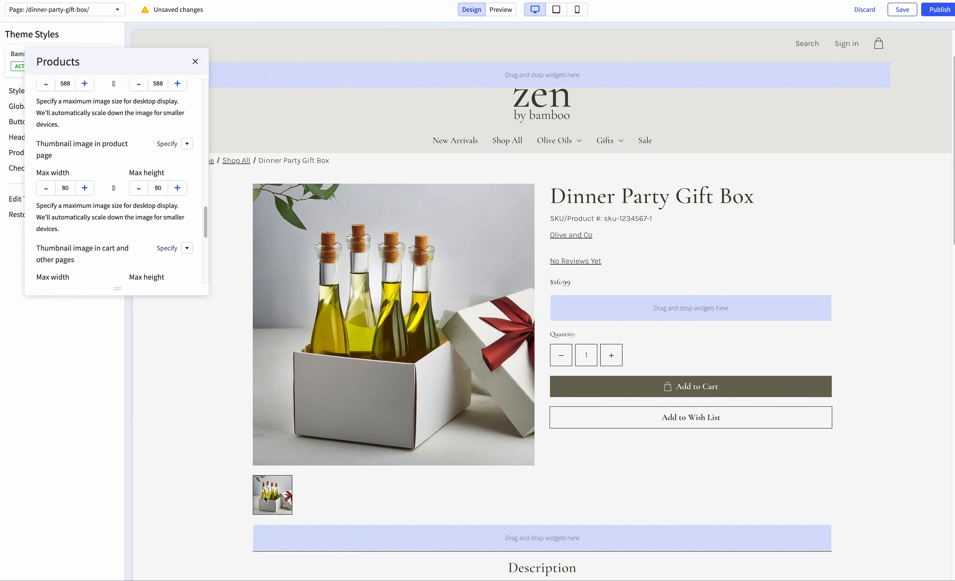
# Set the product page thumbnail's maximum width to 150 and check the thumbnail in the mobile preview.
pyautogui.moveTo(71, 189); pyautogui.dragTo(52, 191)
pyautogui.write('150')
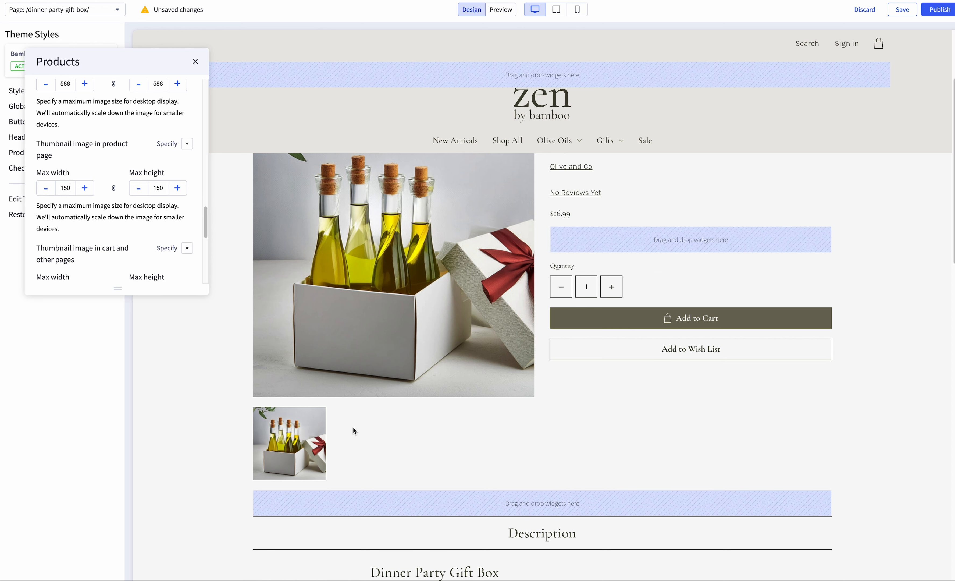
pyautogui.click(577, 10)
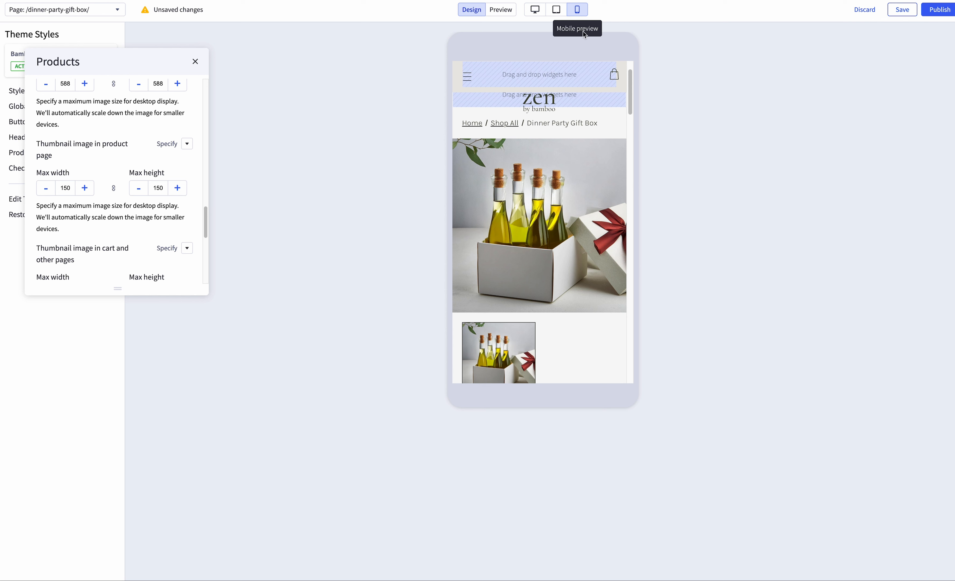
pyautogui.scroll(-1, 587, 249)
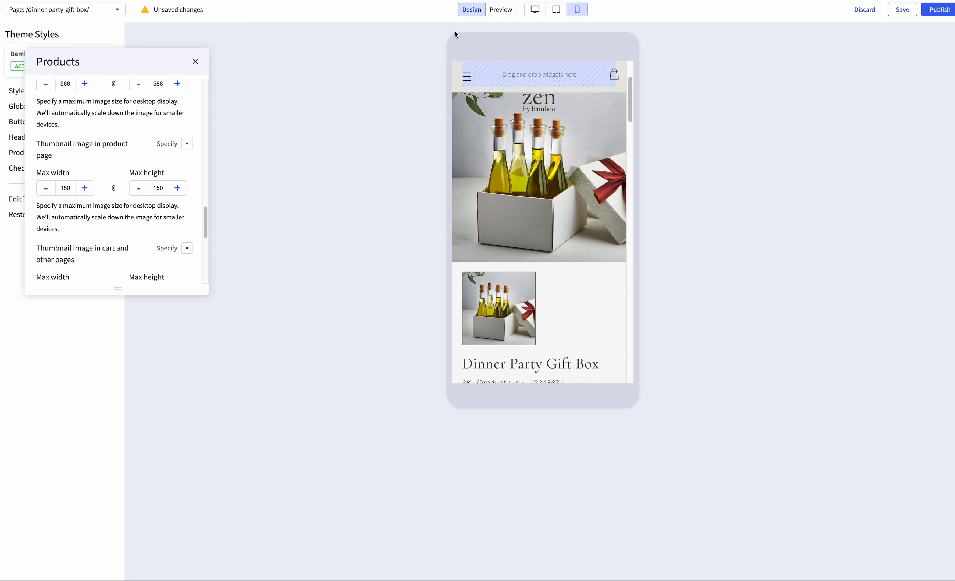
# Return to the desktop view and set the product page thumbnail's maximum width to 75.
pyautogui.click(535, 10)
pyautogui.doubleClick(58, 188)
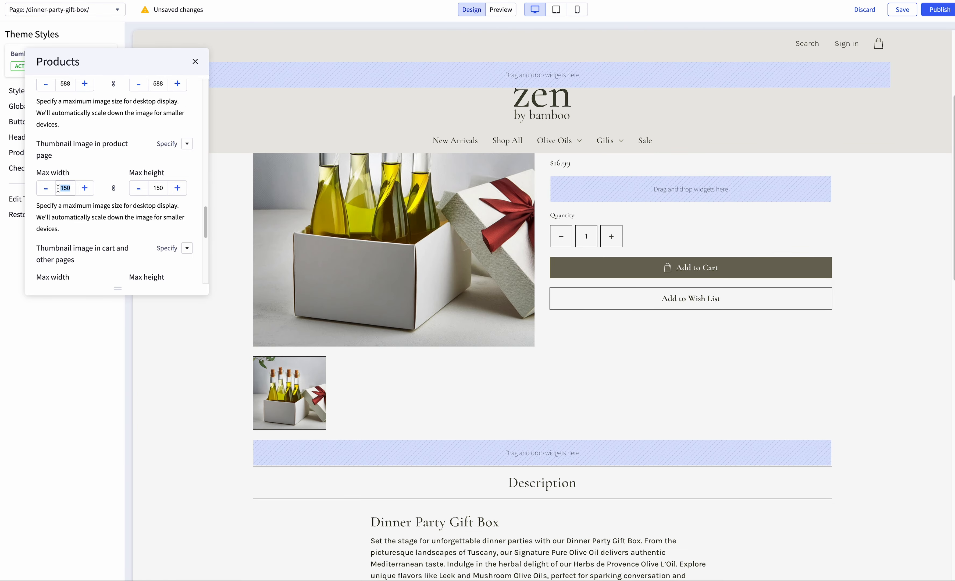
pyautogui.write('75')
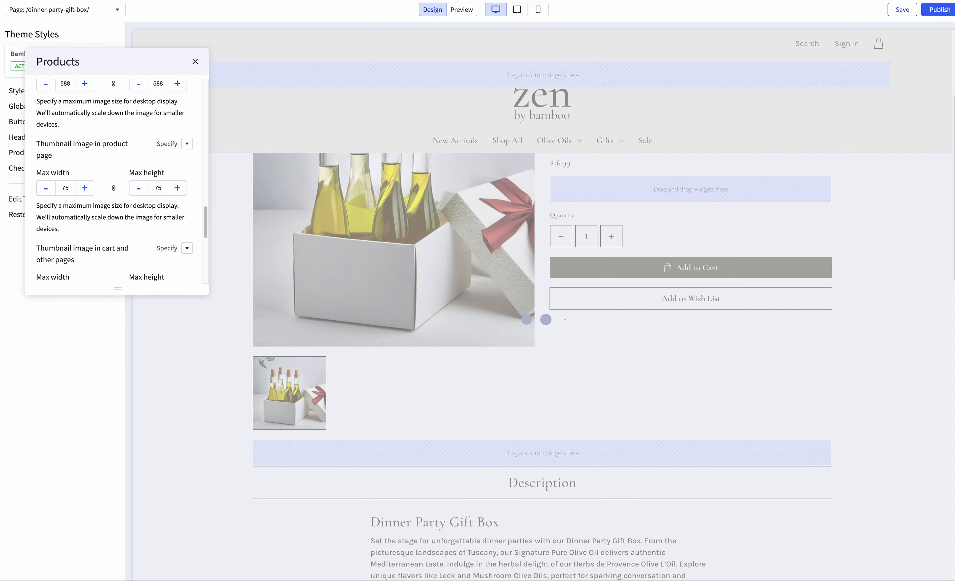
# Review the cart thumbnail size settings, try adding the Dinner Party Gift Box to the cart in preview mode, and return to design mode.
pyautogui.scroll(-2, 103, 193)
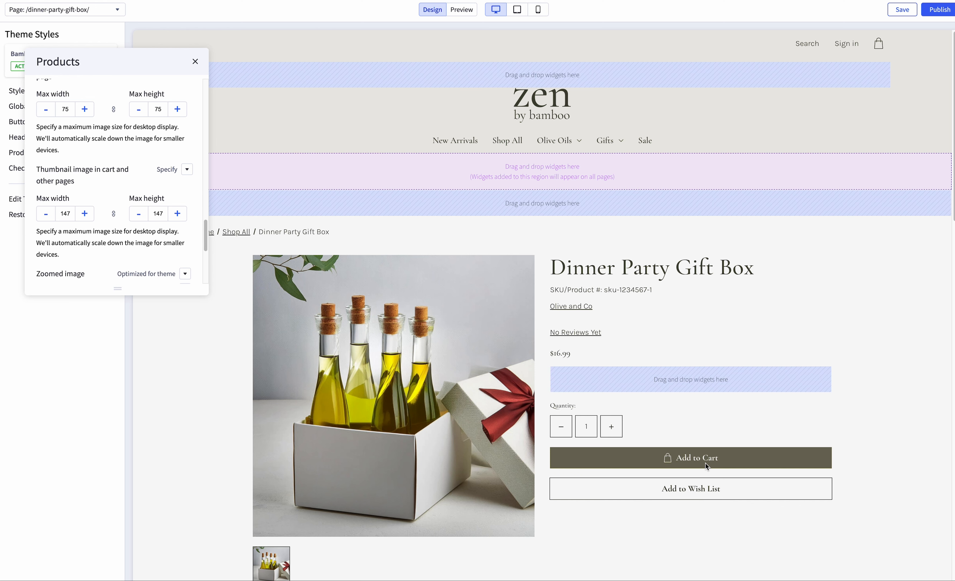
pyautogui.click(462, 9)
pyautogui.click(590, 342)
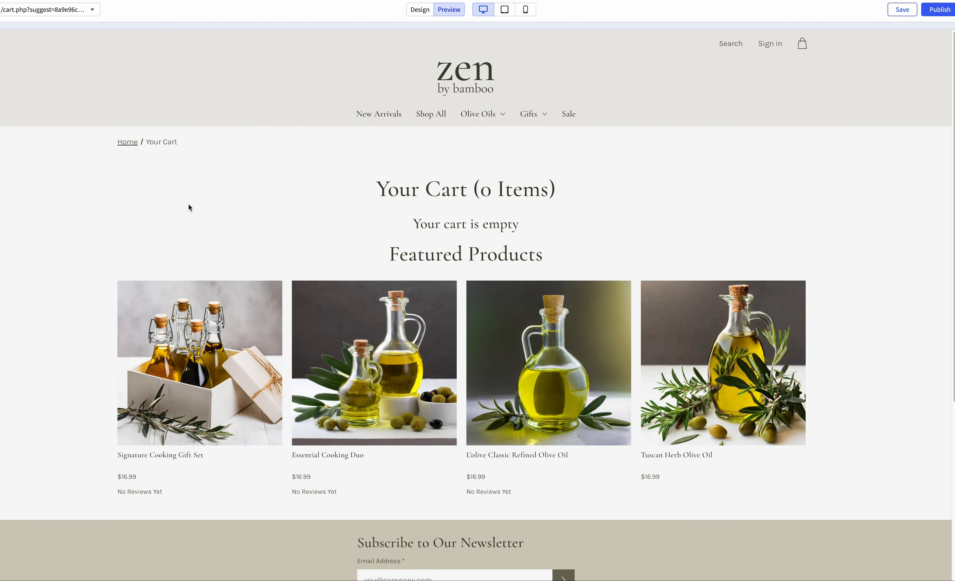
pyautogui.click(416, 8)
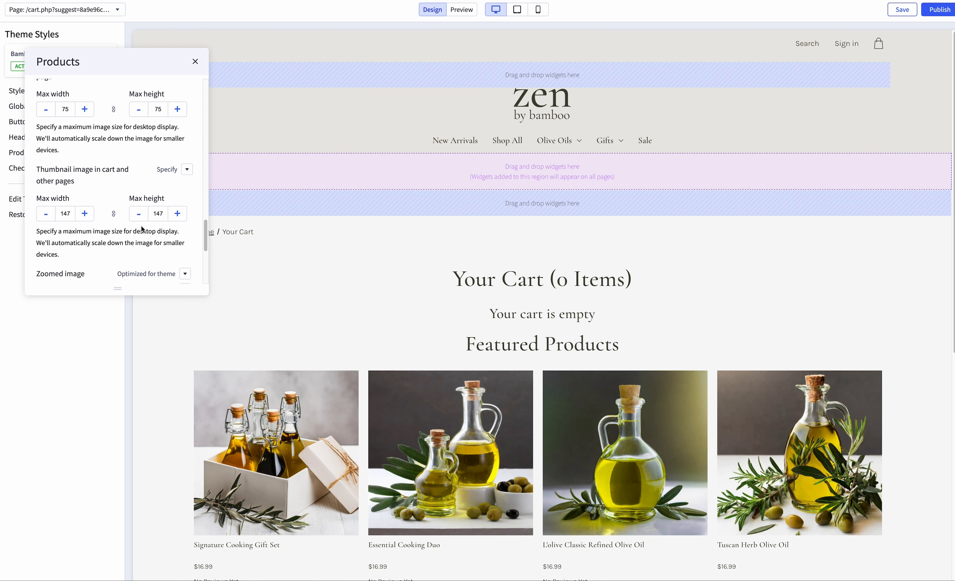
# Load the Signature Cooking Gift Set page in preview mode, examine its zoomed product image, and return to design mode.
pyautogui.scroll(-3, 136, 219)
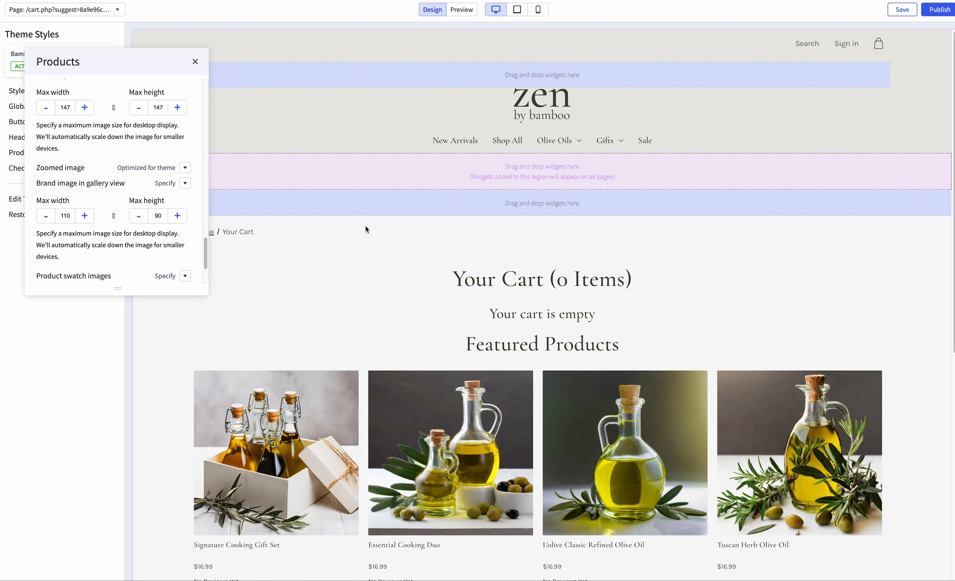
pyautogui.moveTo(287, 442)
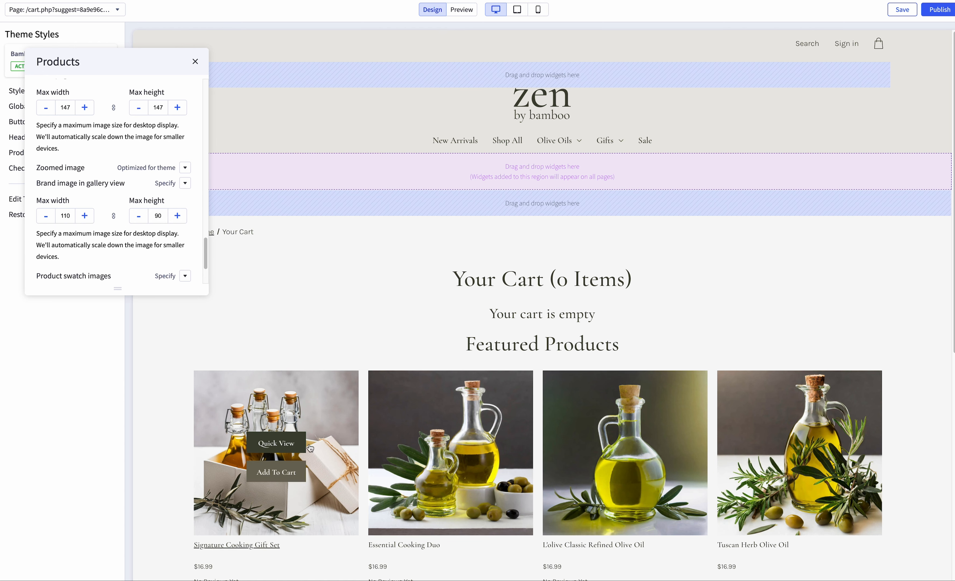
pyautogui.click(462, 9)
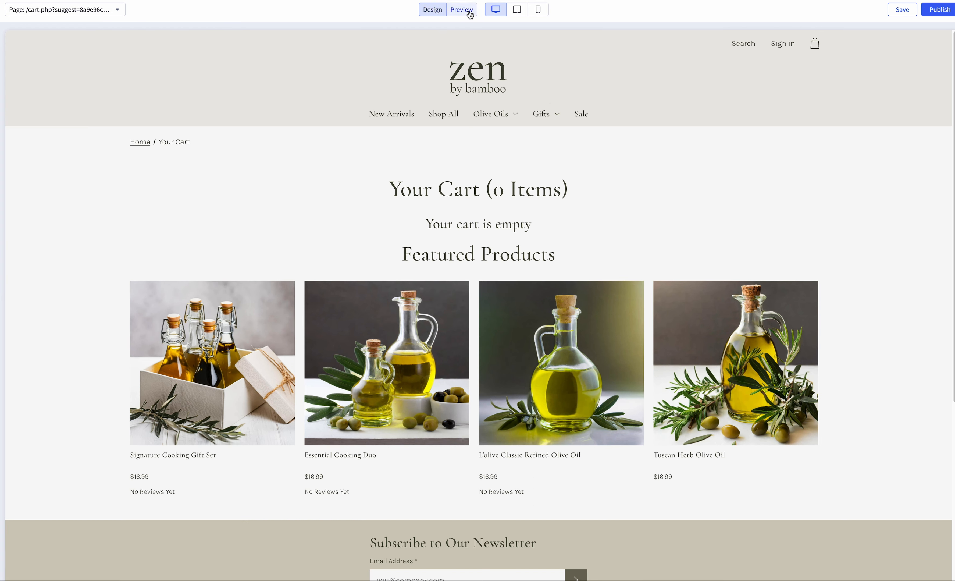
pyautogui.click(187, 457)
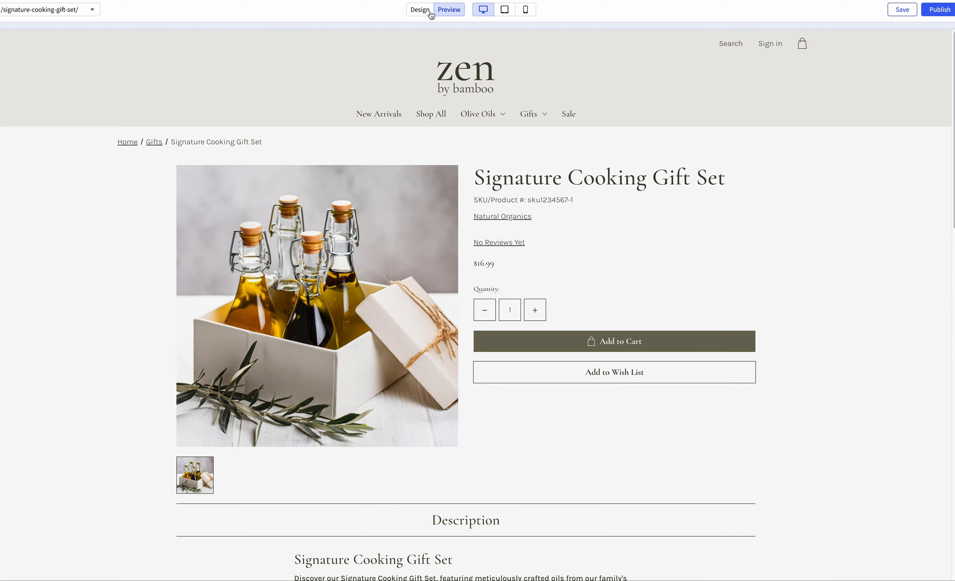
pyautogui.click(426, 11)
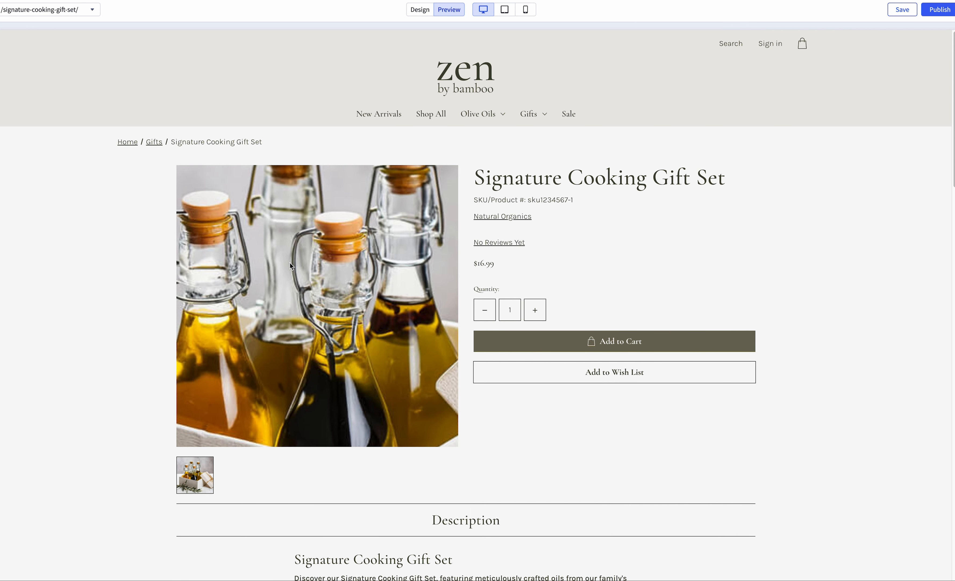
pyautogui.click(425, 12)
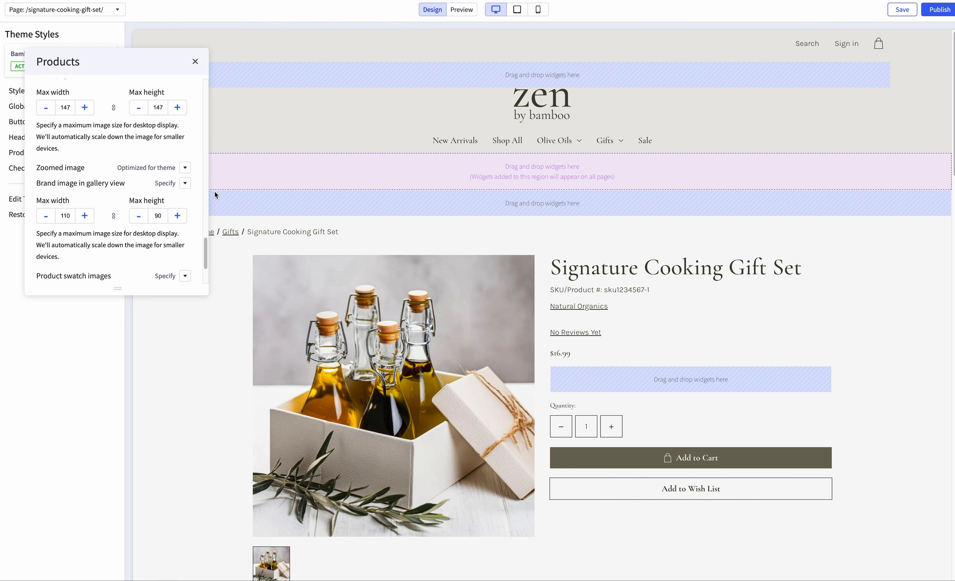
# Load the page listing all brands from the storefront footer in preview mode and return to design mode.
pyautogui.scroll(-15, 454, 221)
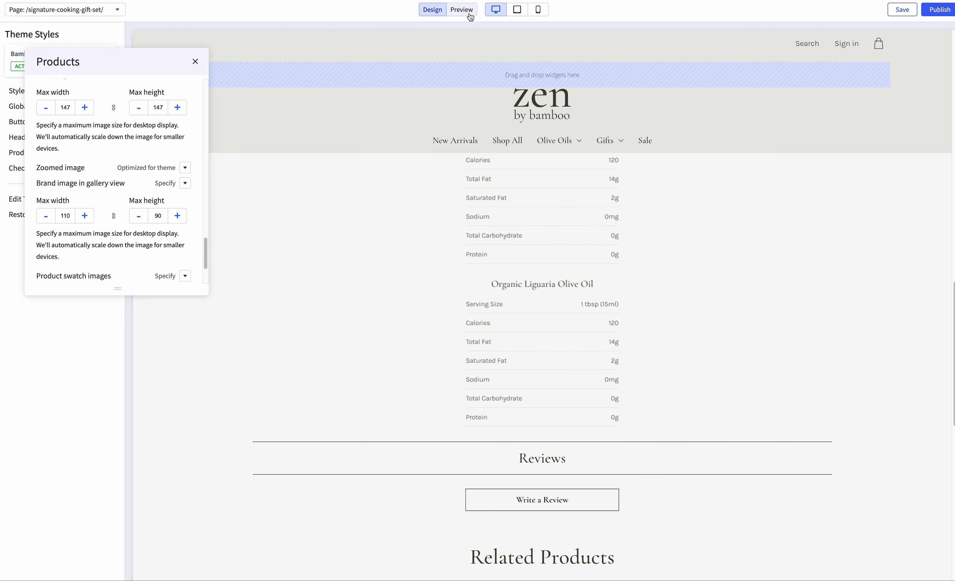
pyautogui.click(462, 9)
pyautogui.scroll(-10, 655, 431)
pyautogui.click(489, 382)
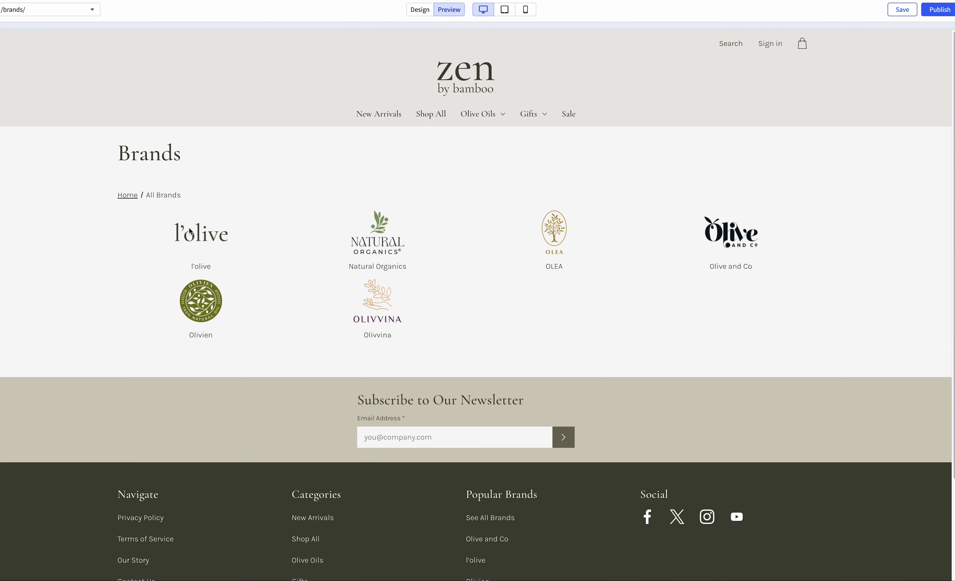
pyautogui.click(420, 9)
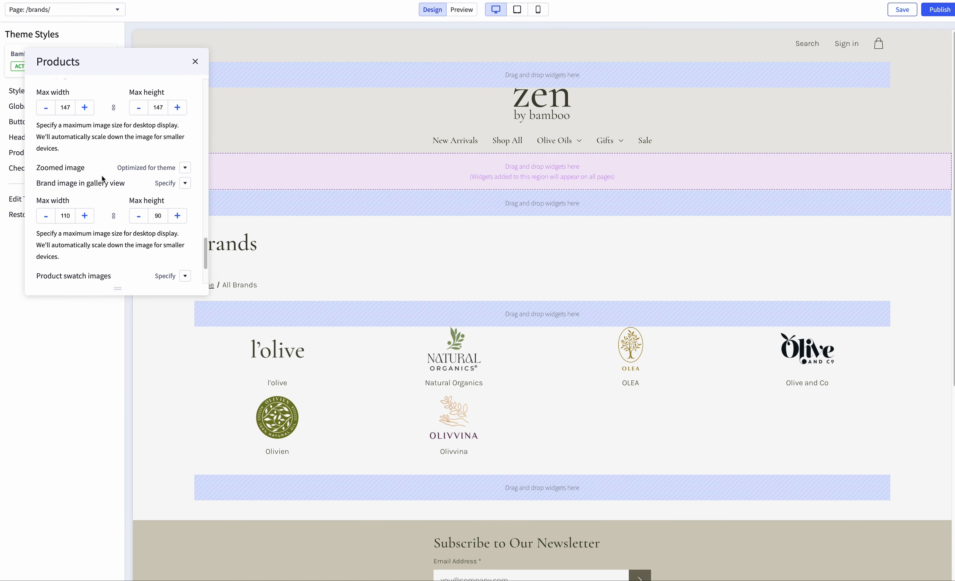
# Load Harissa Olive Oil from Shop All Fused Olive Oils in preview mode, and return to design mode at the Product sale badges settings.
pyautogui.scroll(-2, 144, 202)
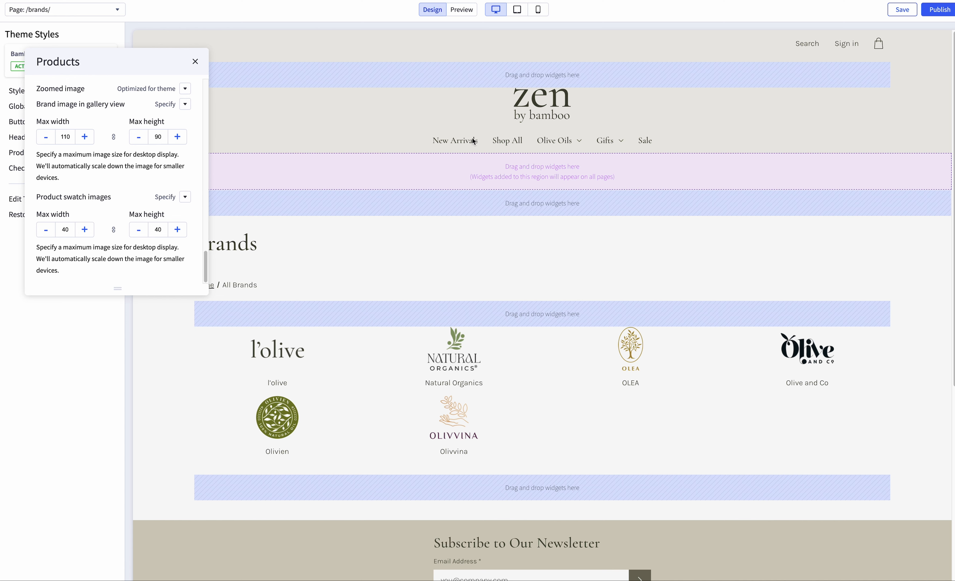
pyautogui.click(465, 10)
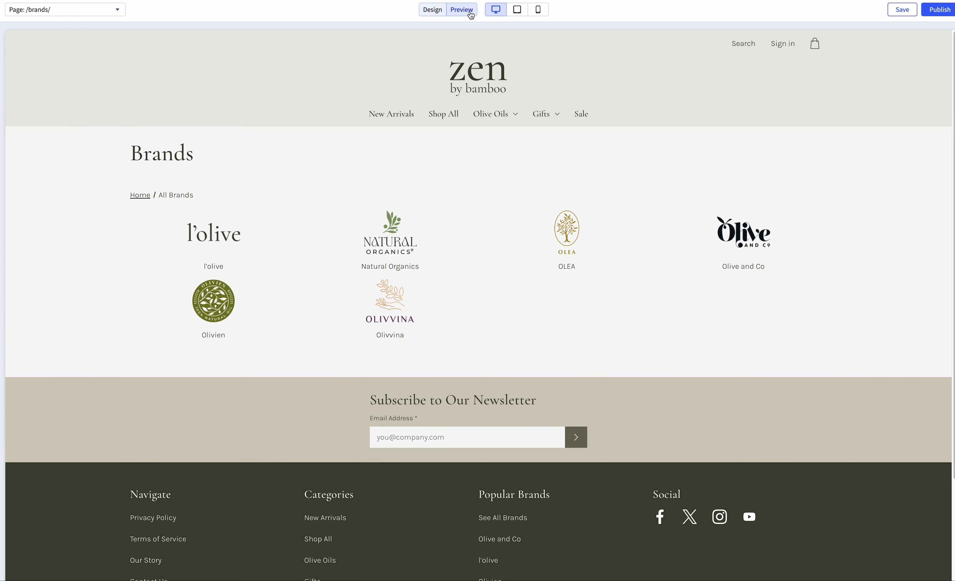
pyautogui.click(462, 117)
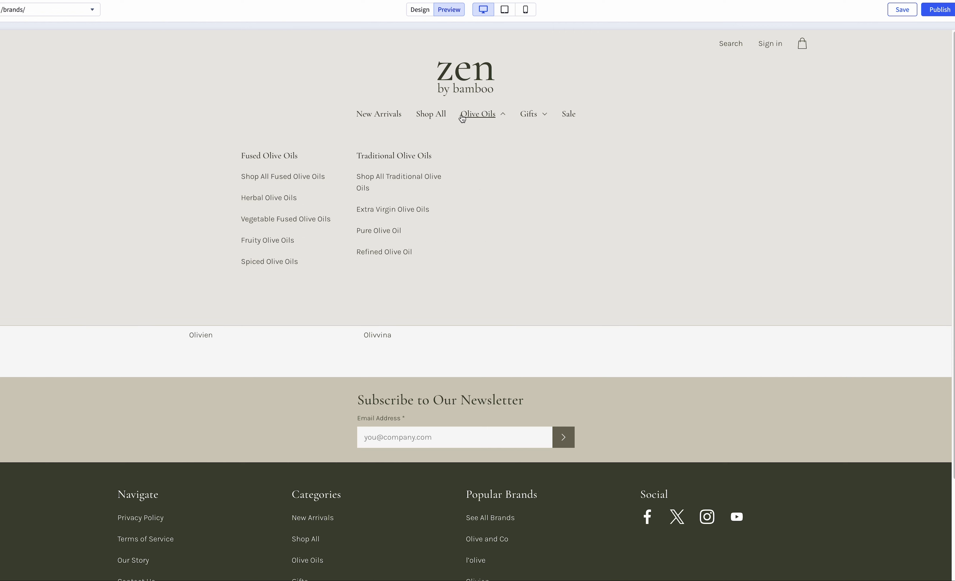
pyautogui.click(280, 179)
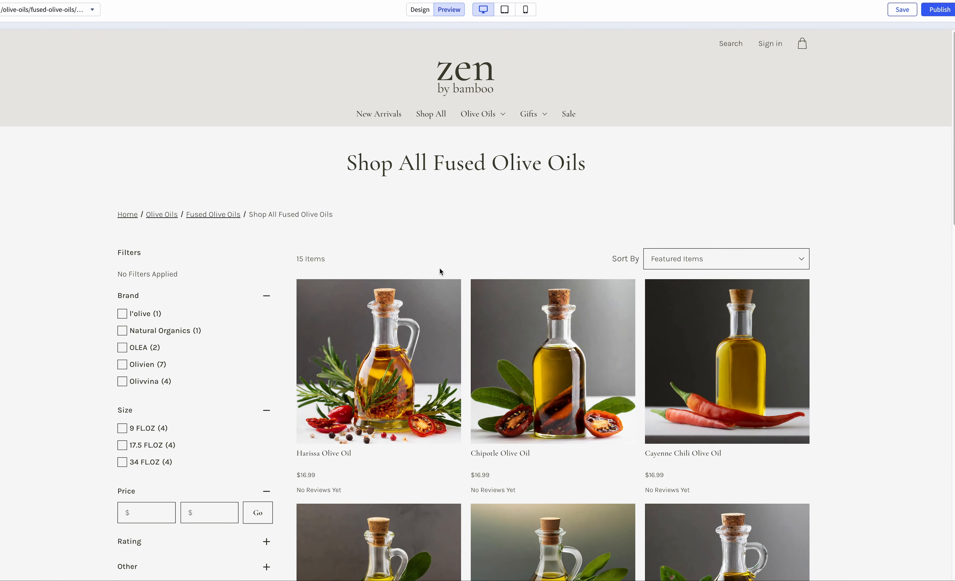
pyautogui.click(379, 416)
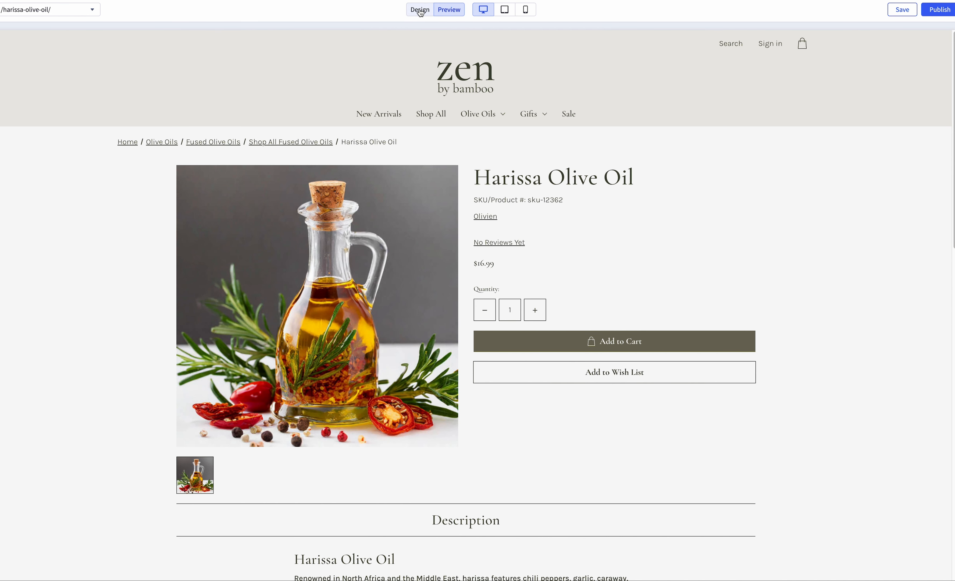
pyautogui.click(420, 11)
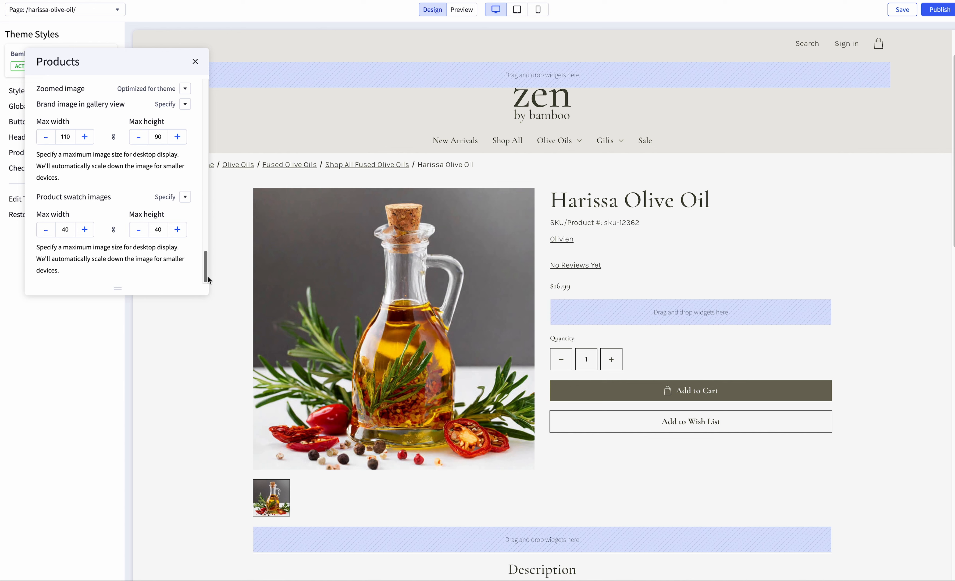
pyautogui.moveTo(206, 276); pyautogui.dragTo(211, 104)
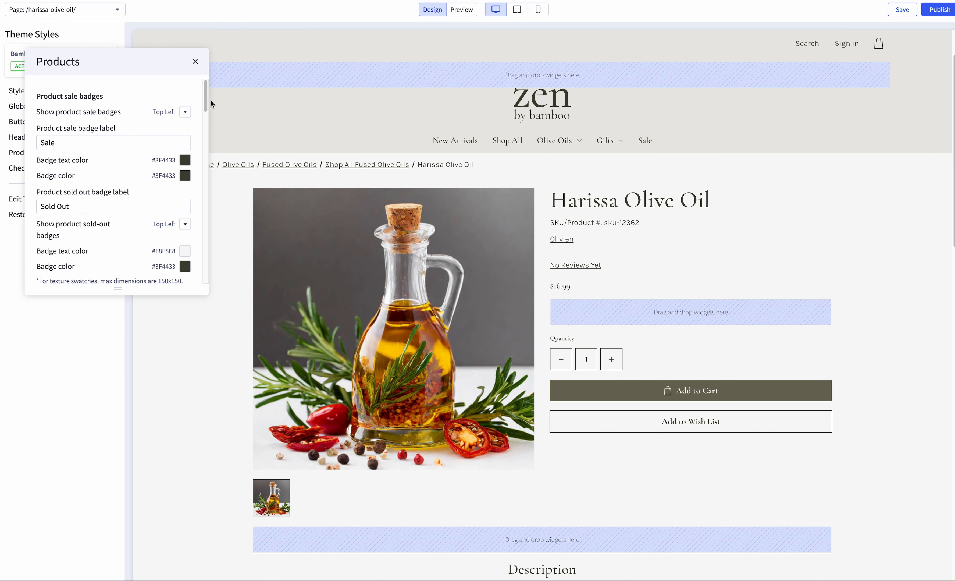